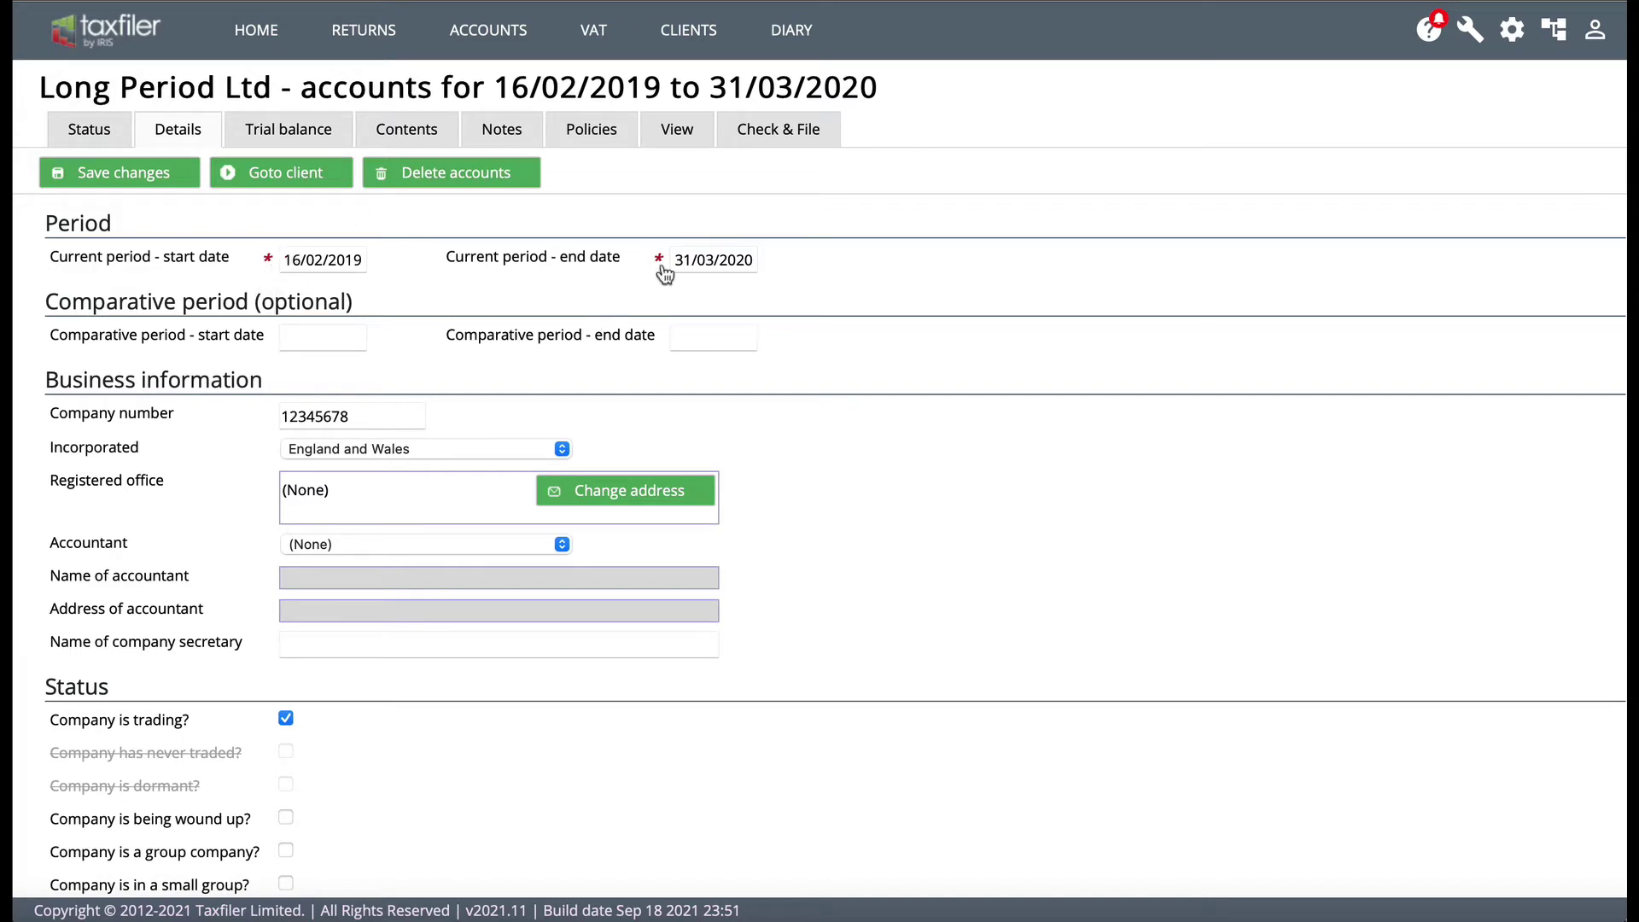
Review the accounts details of Long Period Ltd, from the period dates down to the company status and directors.
mouse_move(665, 274)
scroll(441, 685, "down", 3)
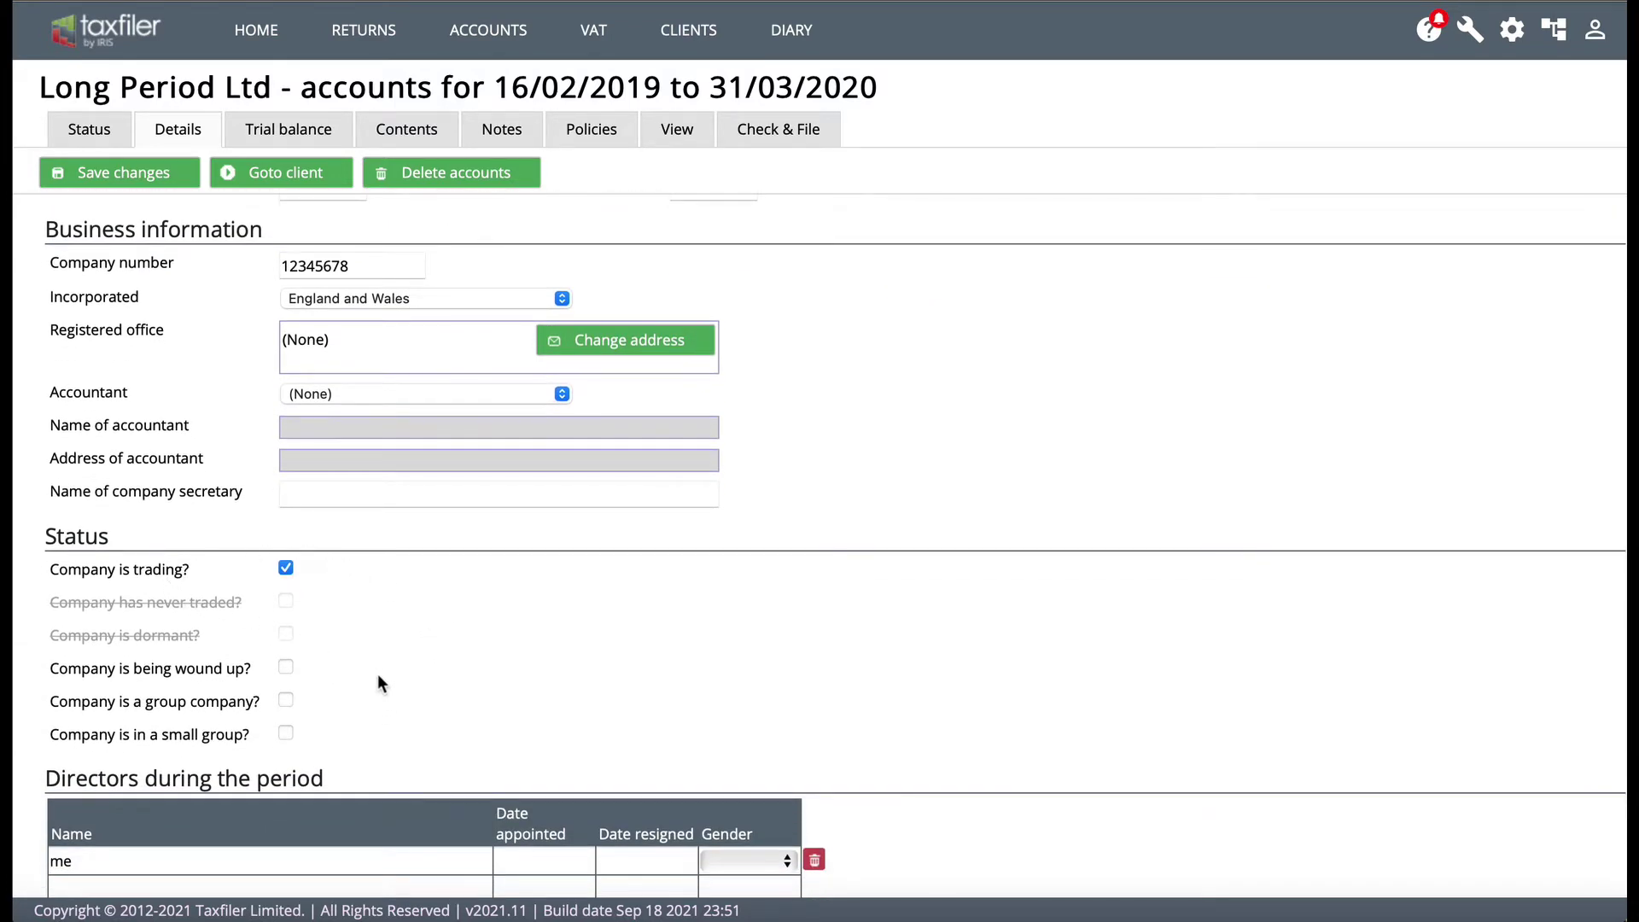
scroll(378, 683, "down", 1)
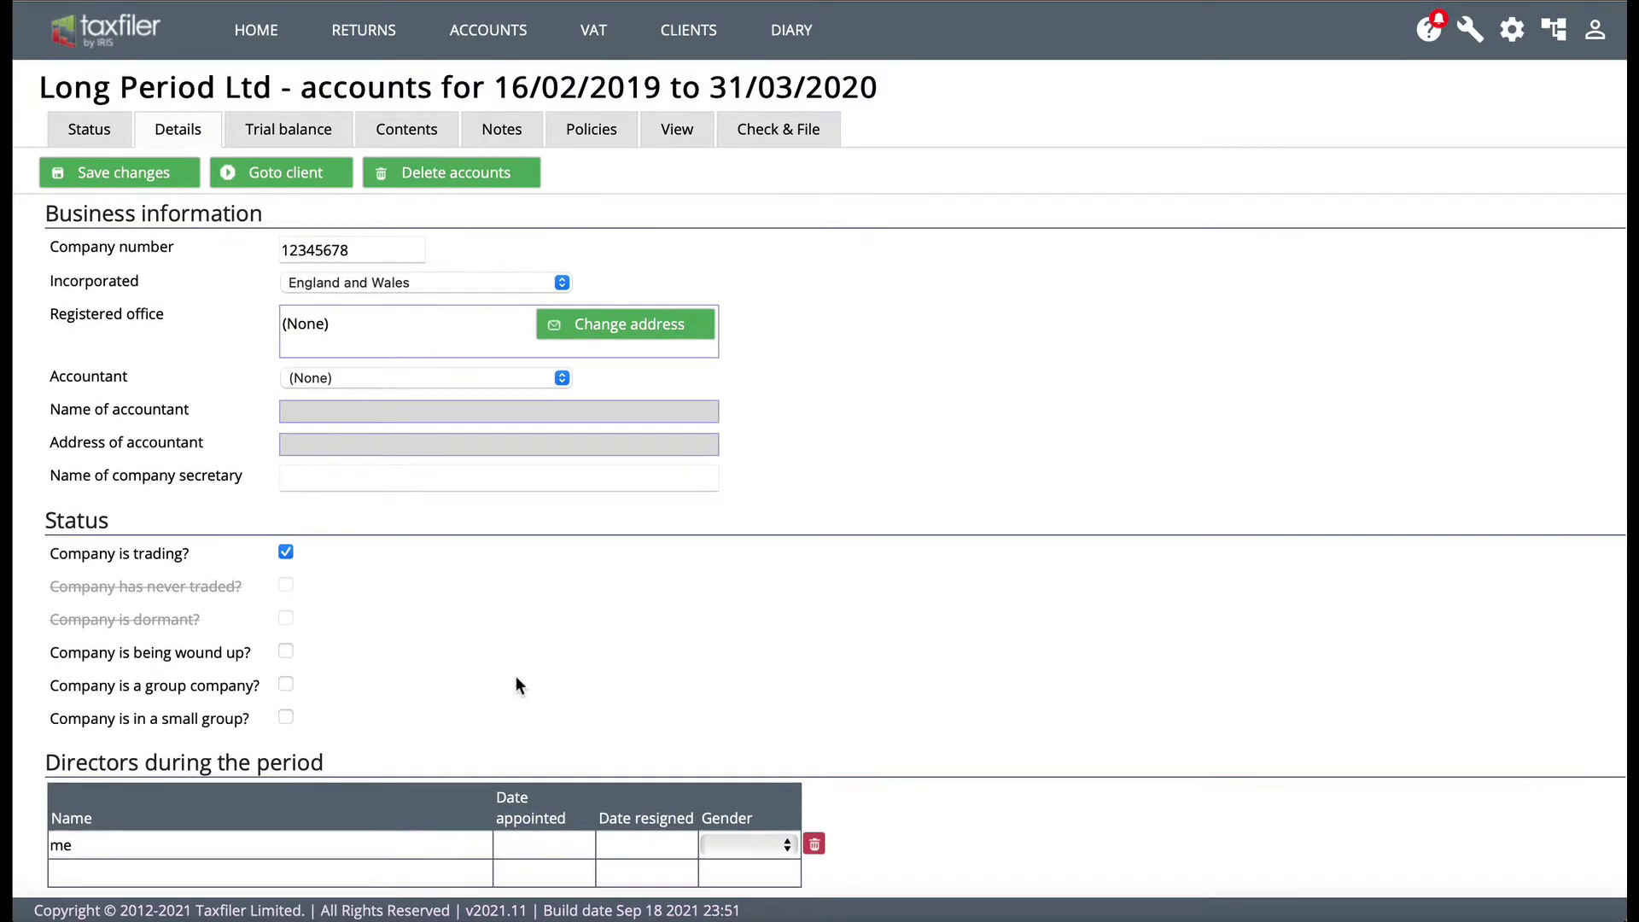
scroll(402, 589, "up", 3)
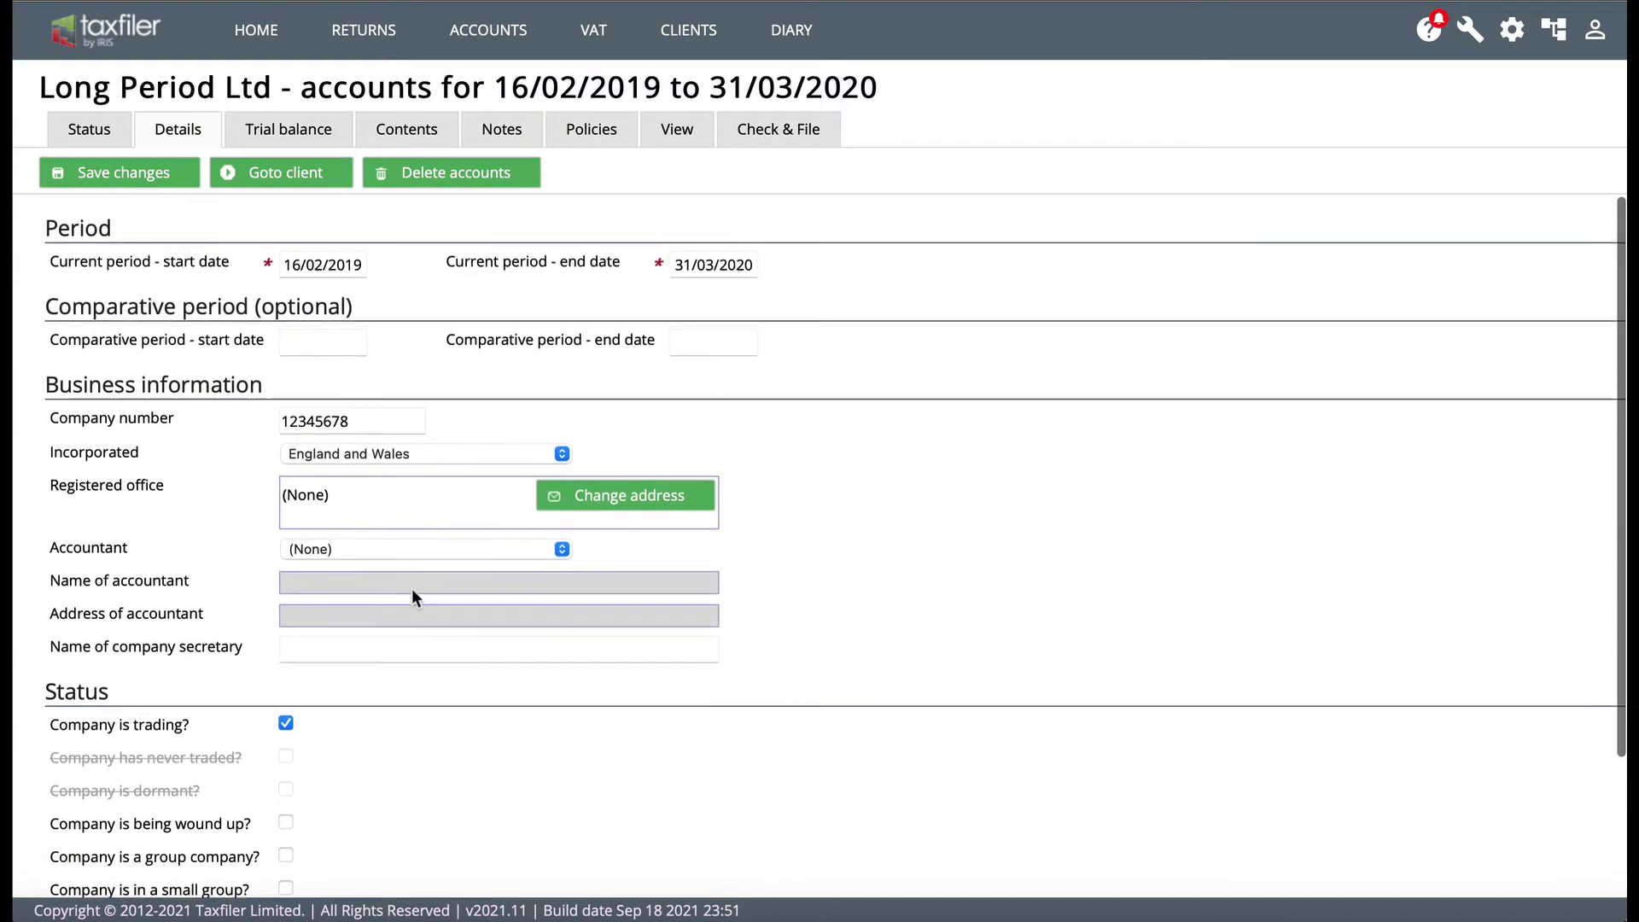
Try the debit/credit columns layout on the trial balance and restore the single column per year layout.
left_click(289, 133)
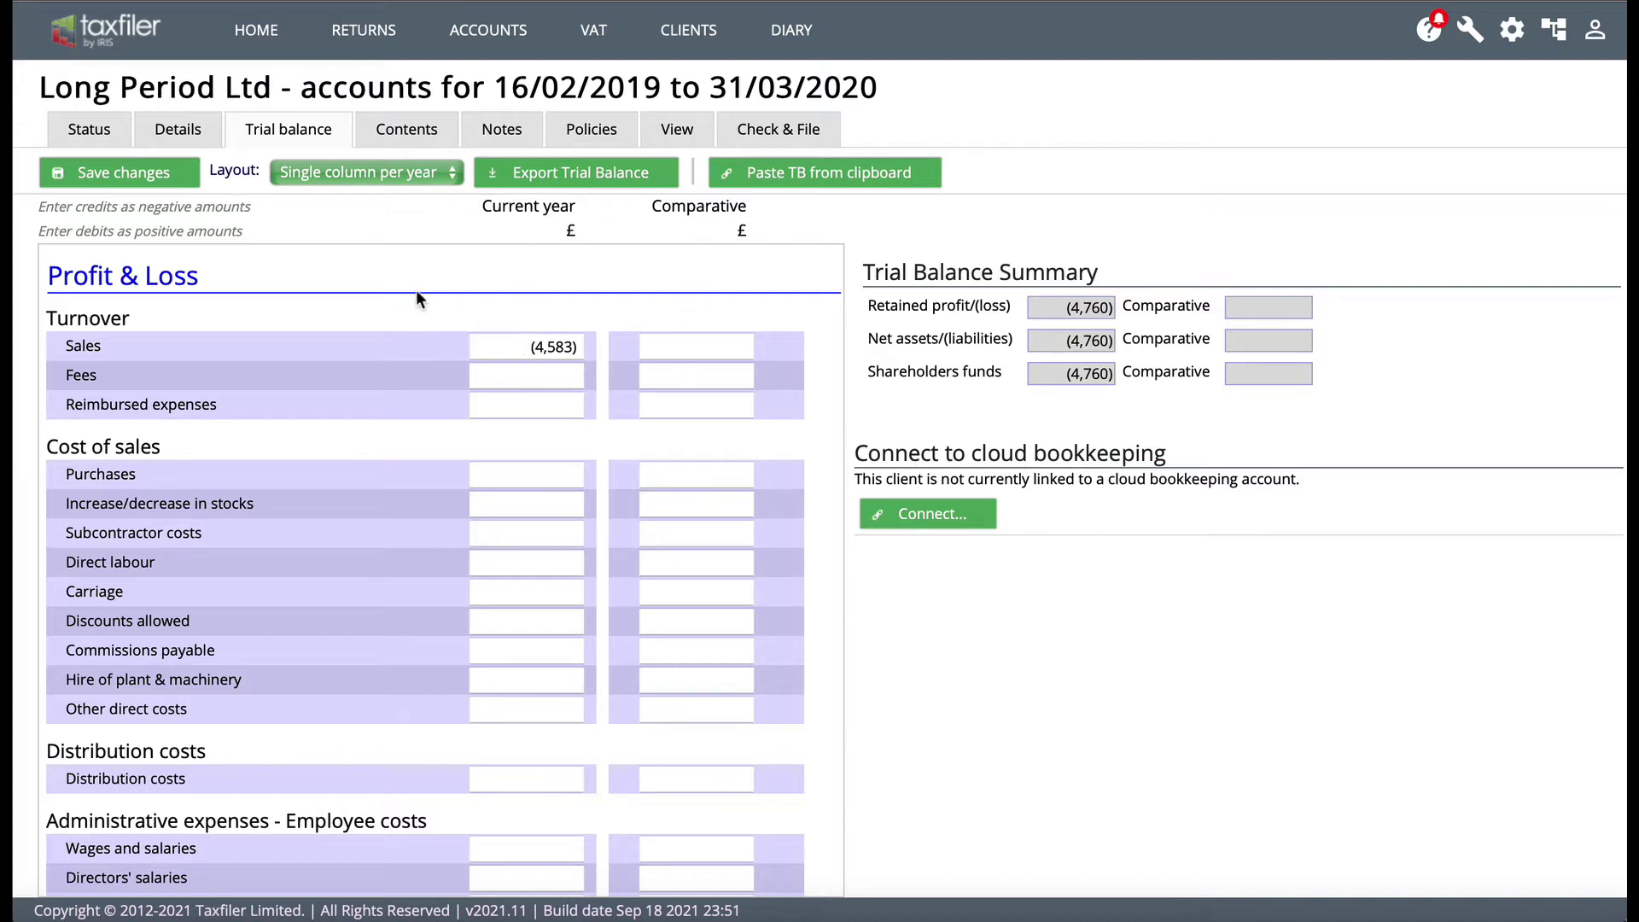
left_click(335, 175)
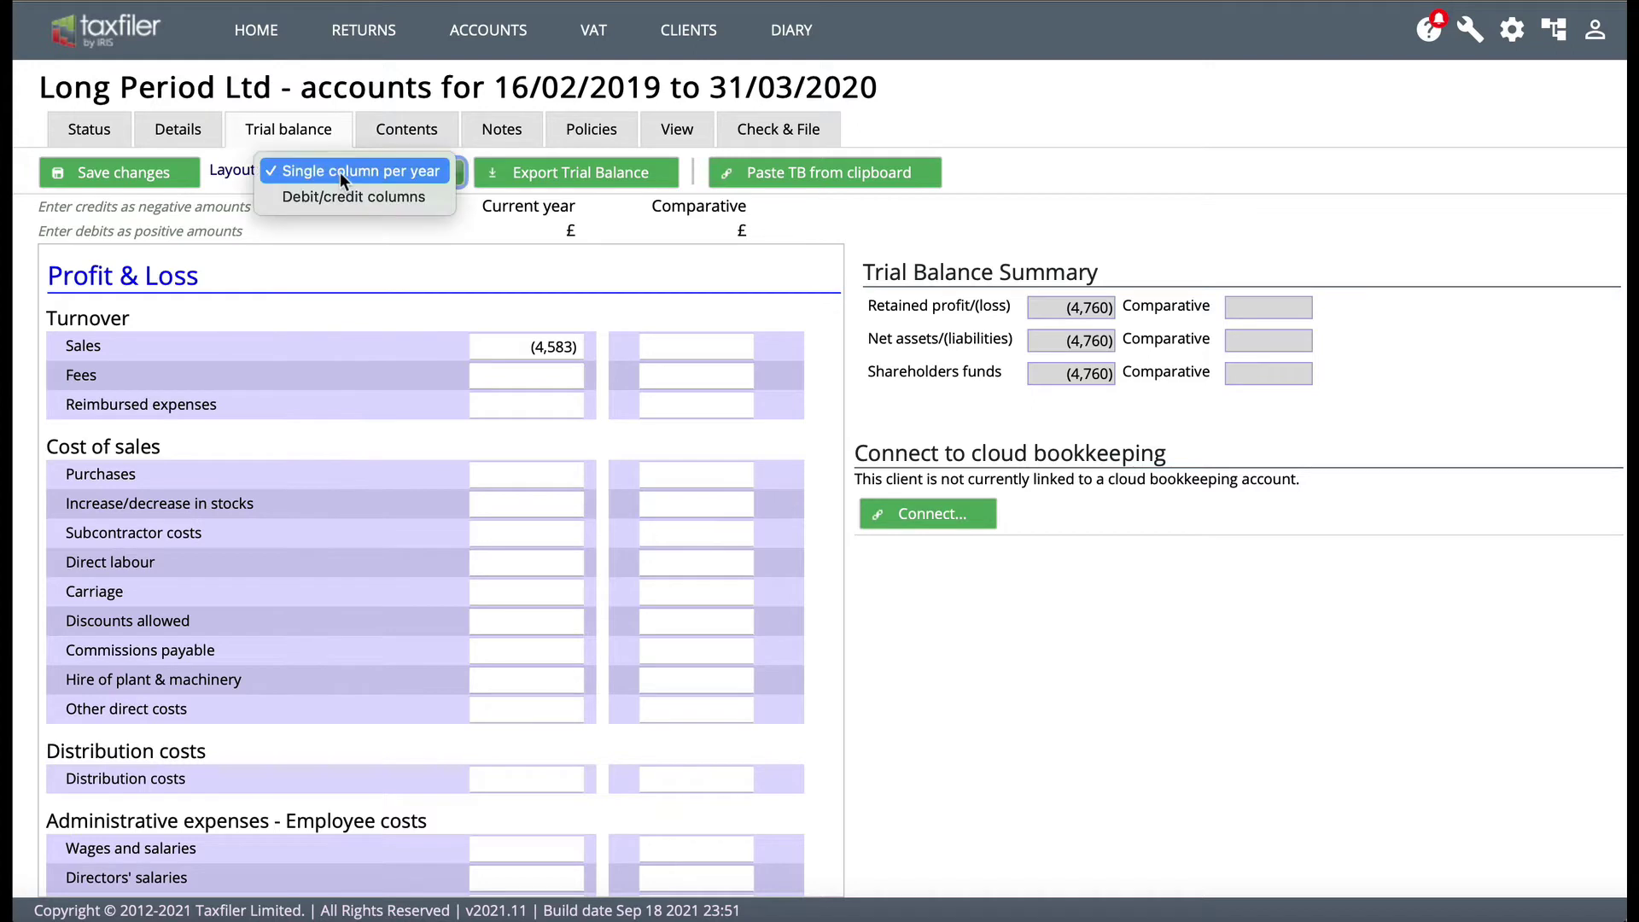
left_click(356, 196)
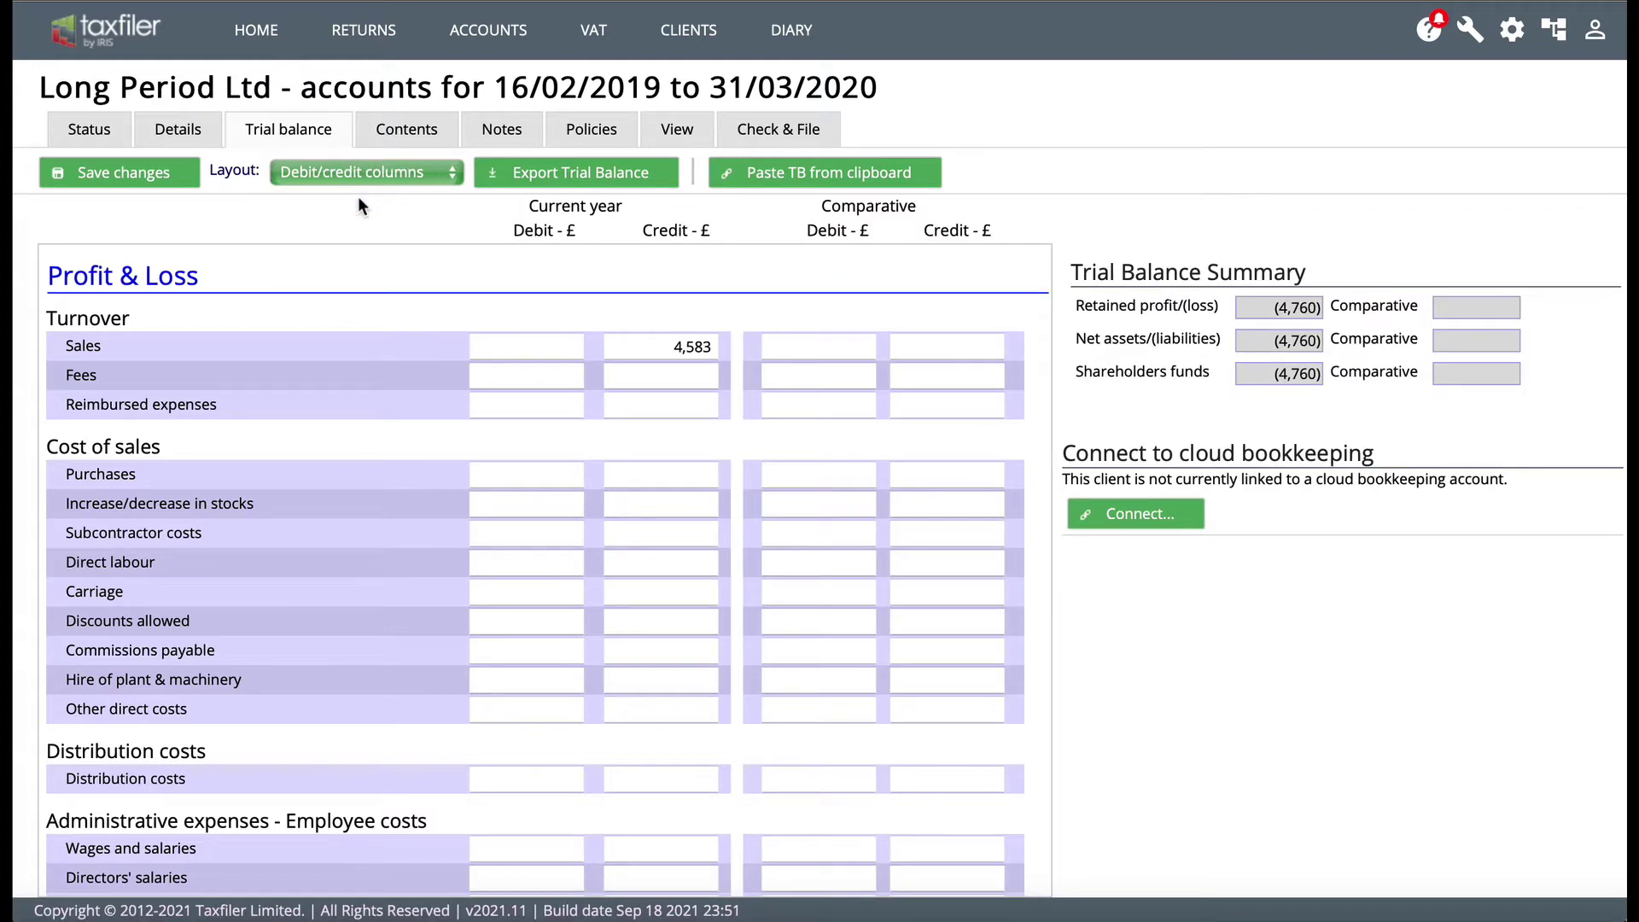
left_click(357, 169)
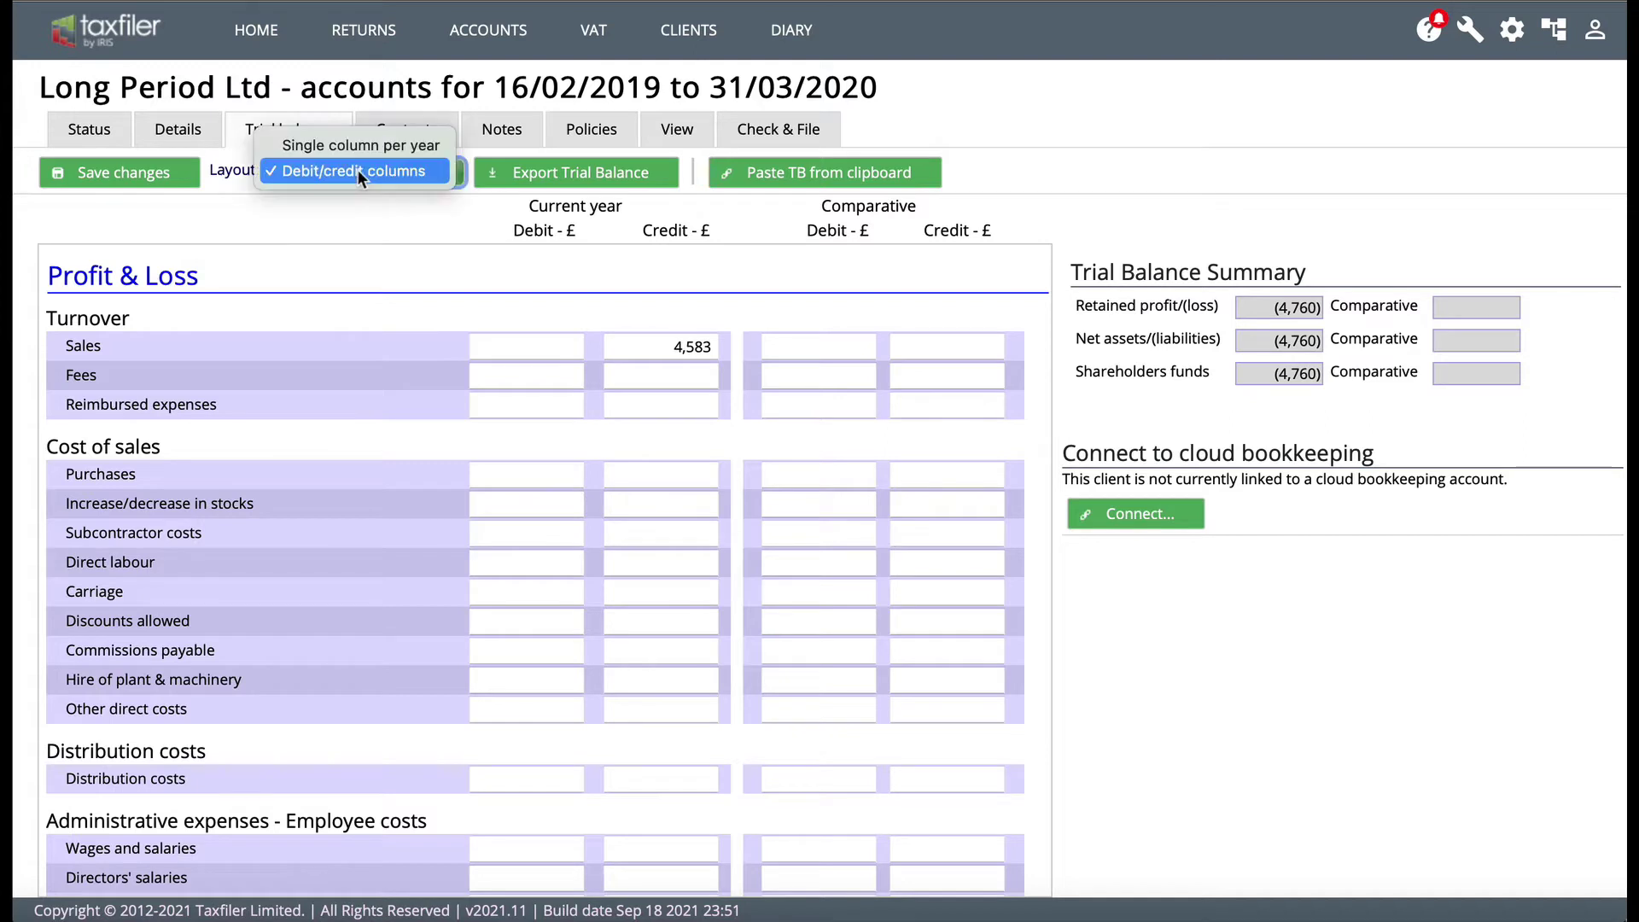
left_click(306, 338)
key("Up")
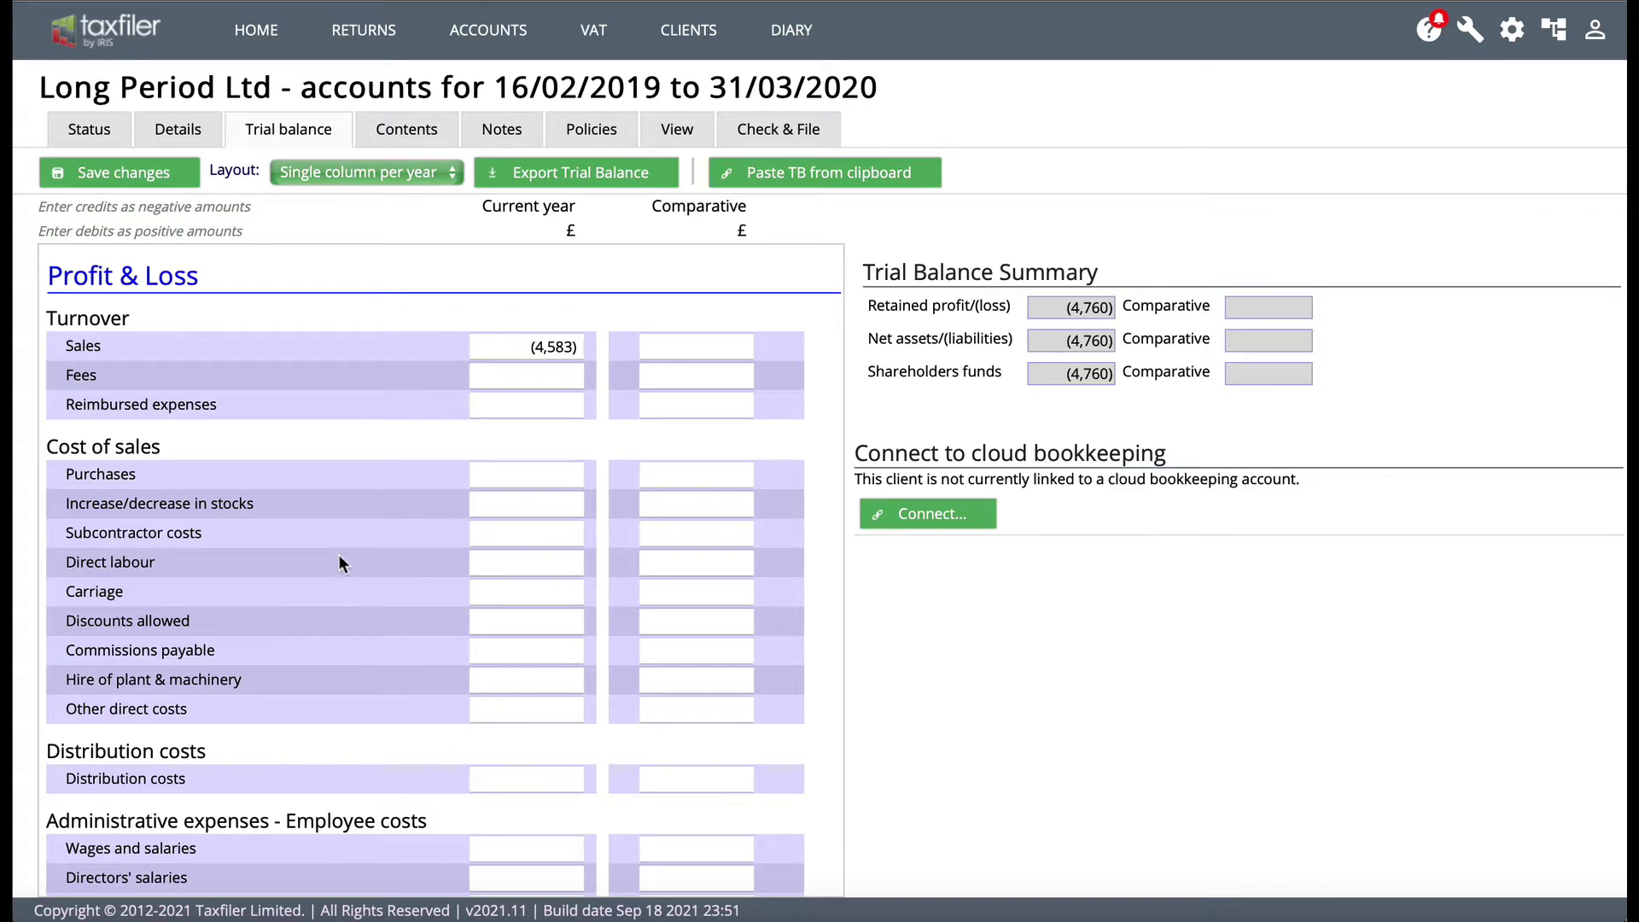
Look through the trial balance entries from the profit and loss section down to the balance sheet.
scroll(364, 549, "down", 20)
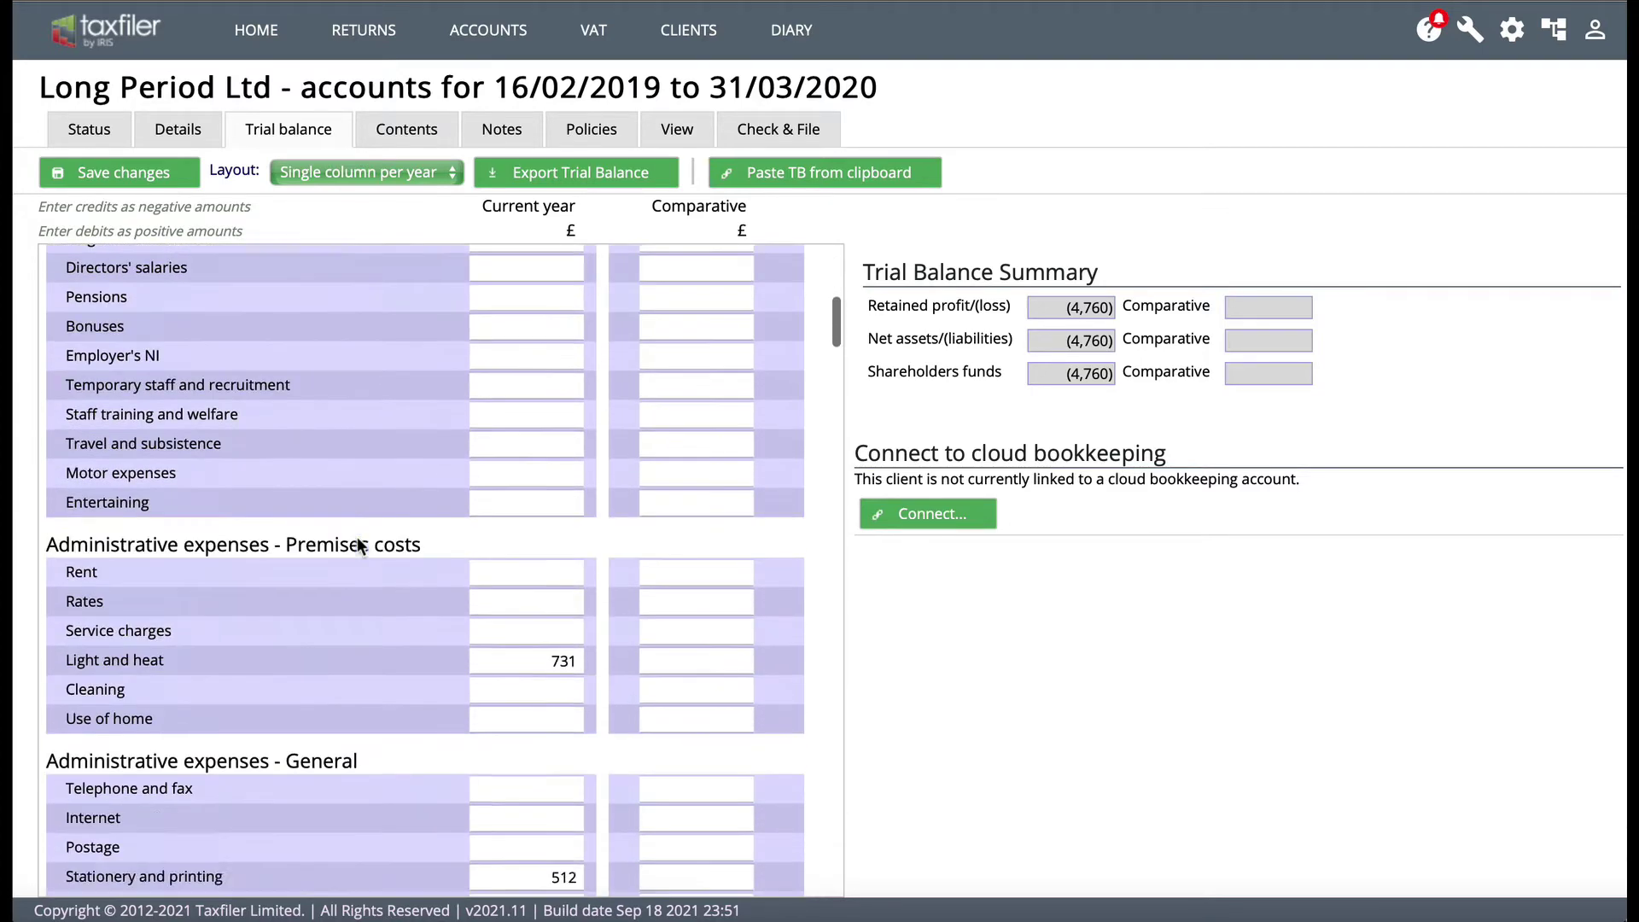
scroll(357, 536, "down", 10)
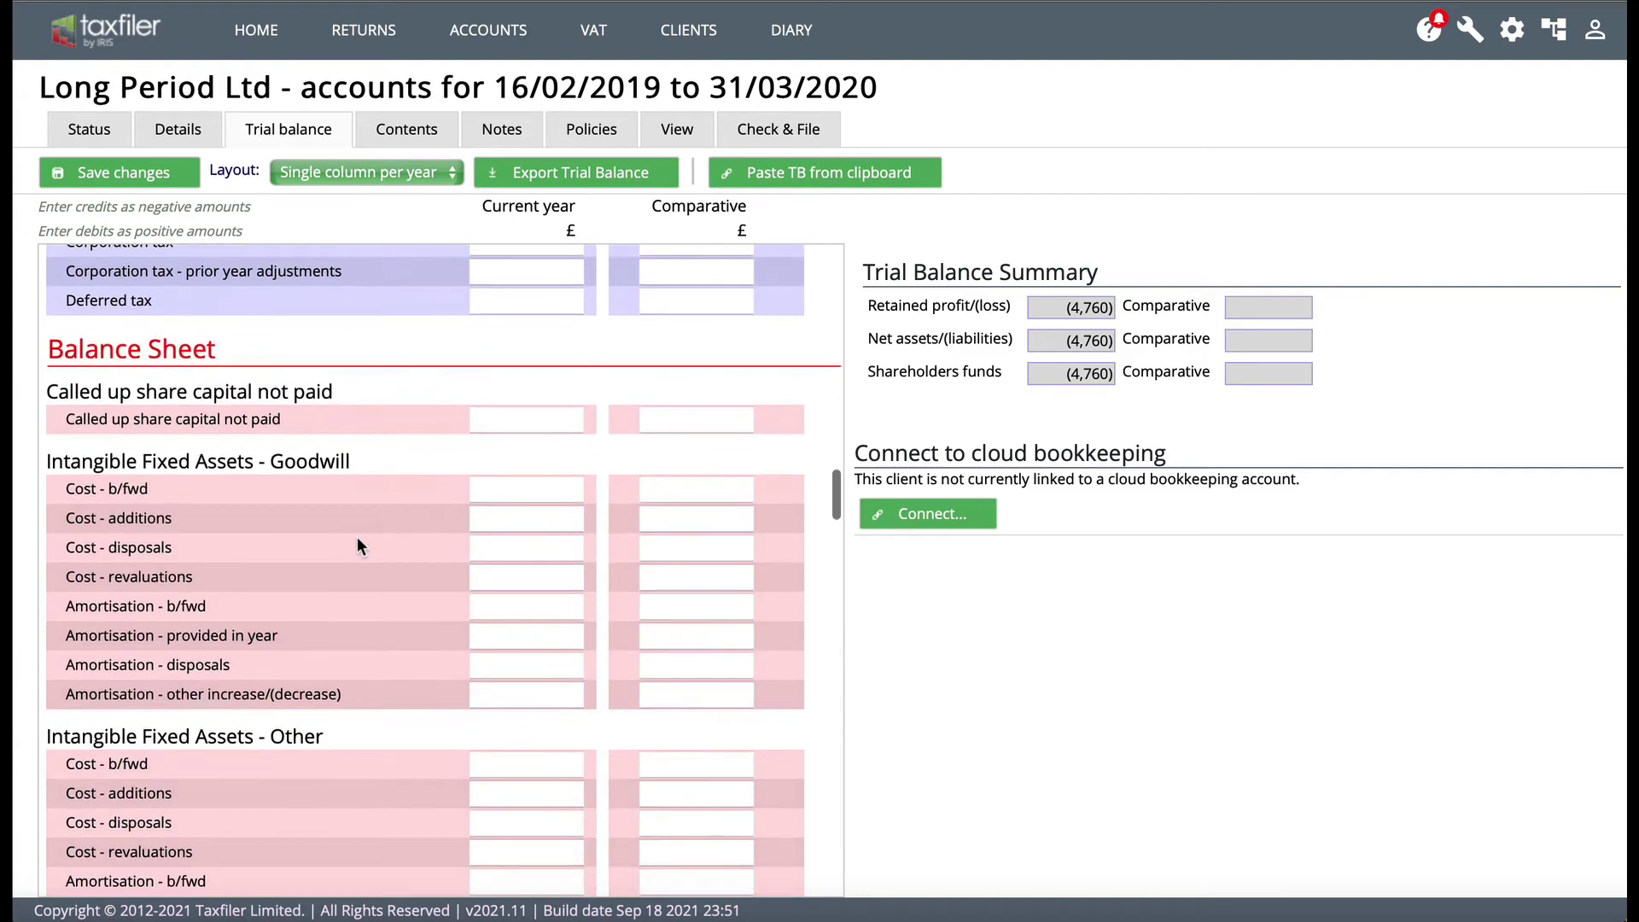
scroll(356, 537, "up", 15)
scroll(357, 537, "up", 15)
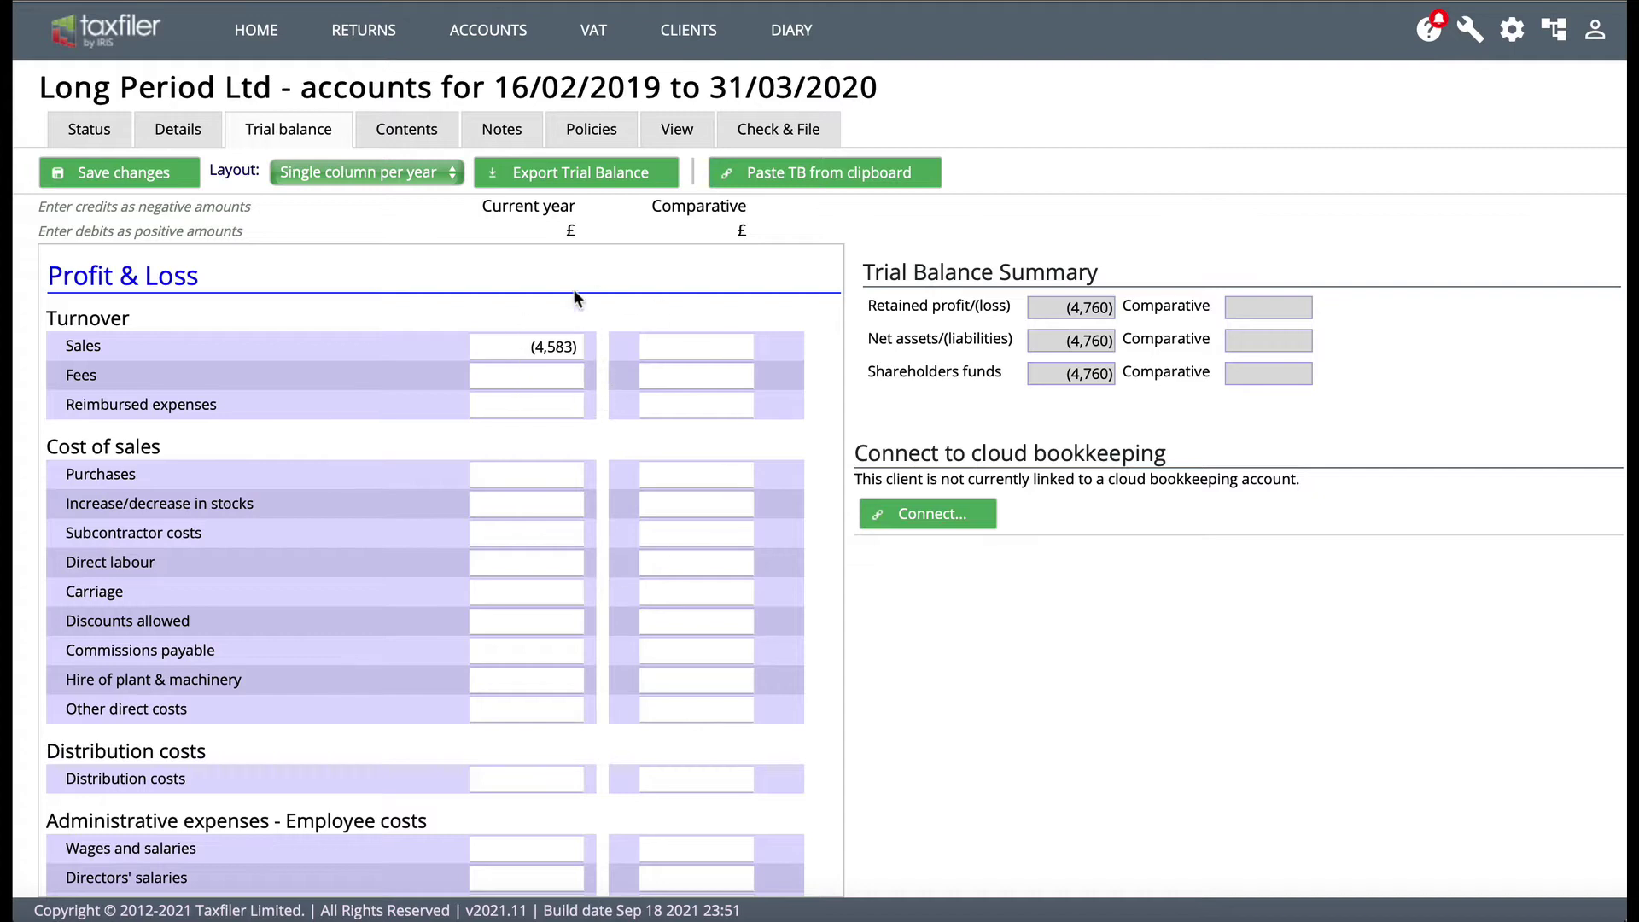
Review the accounts contents settings, including the cover sheet titles, without changing anything.
left_click(414, 131)
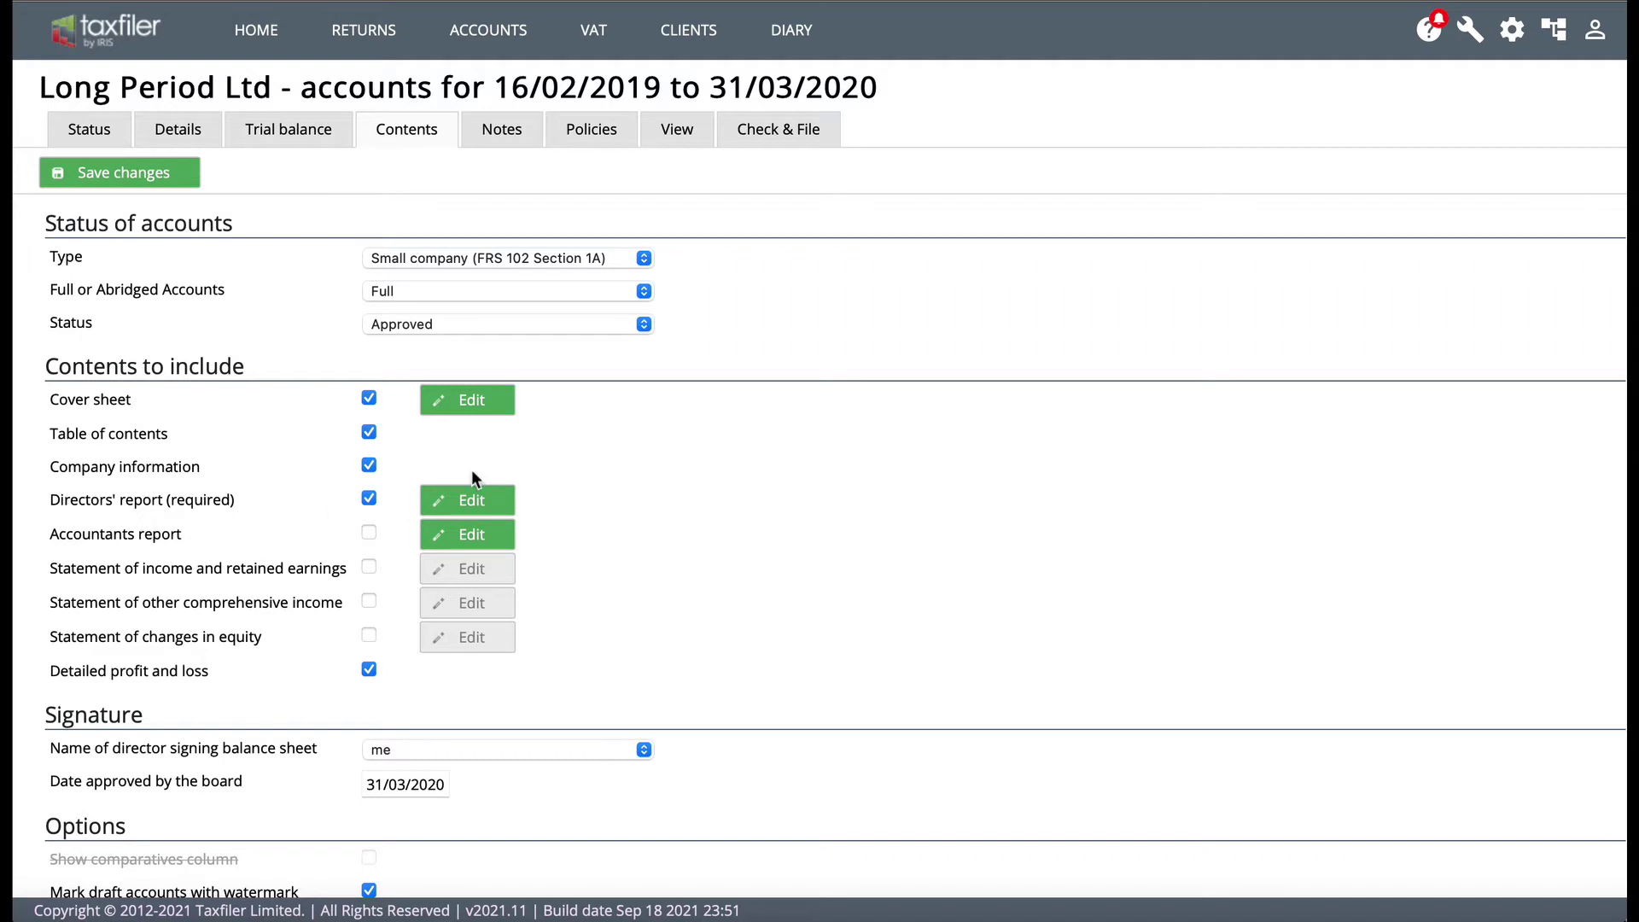
left_click(485, 411)
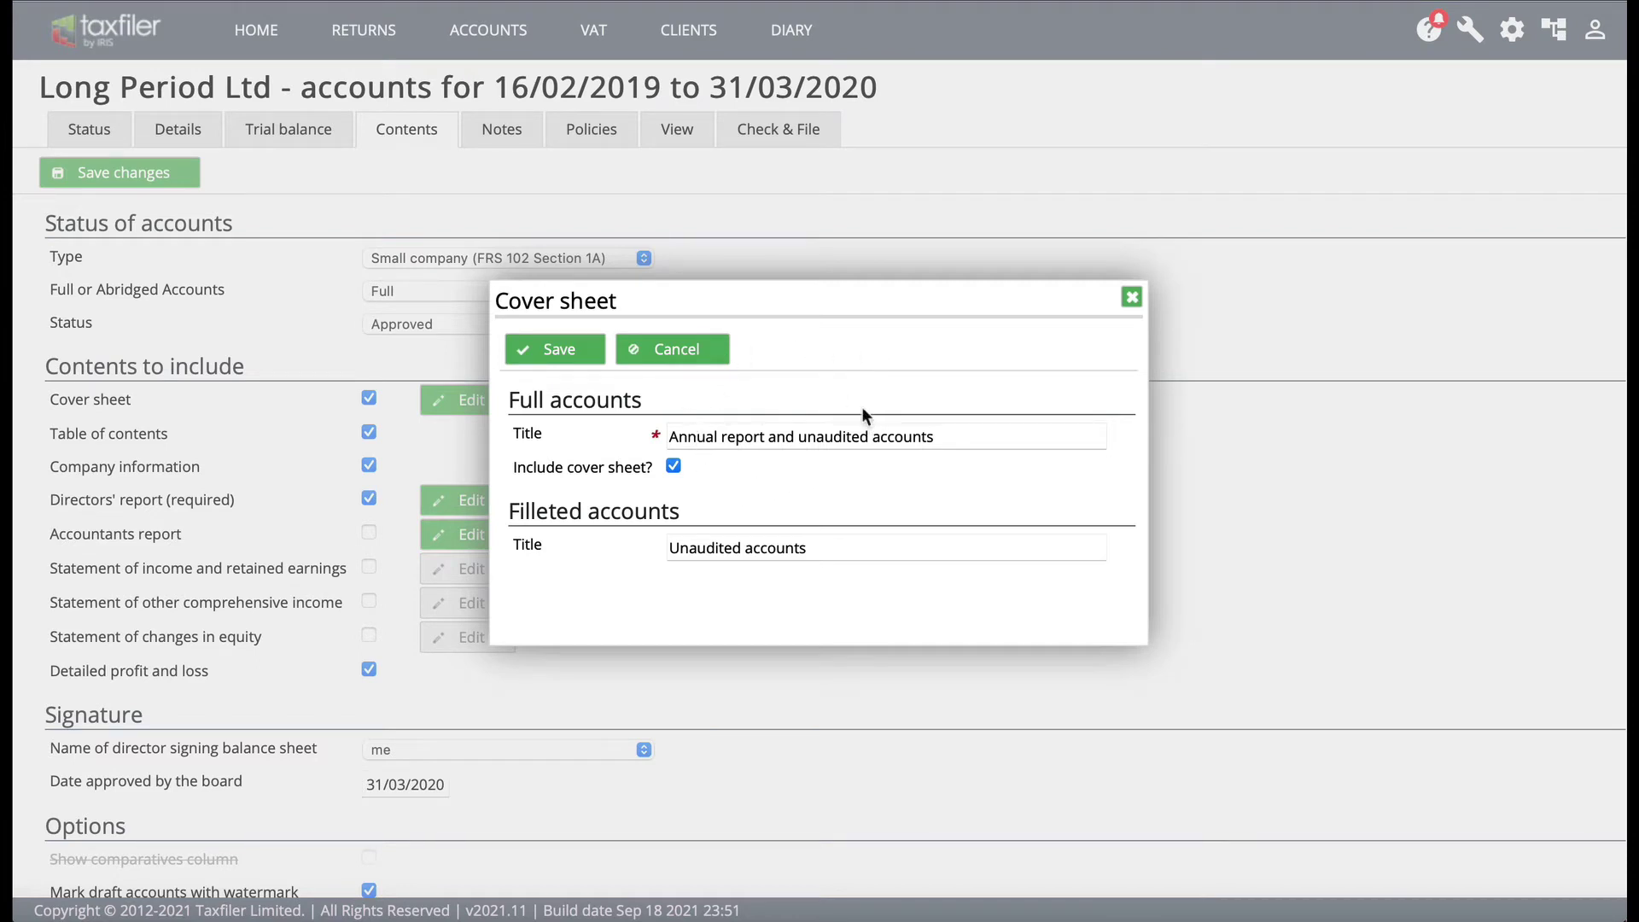
left_click(674, 353)
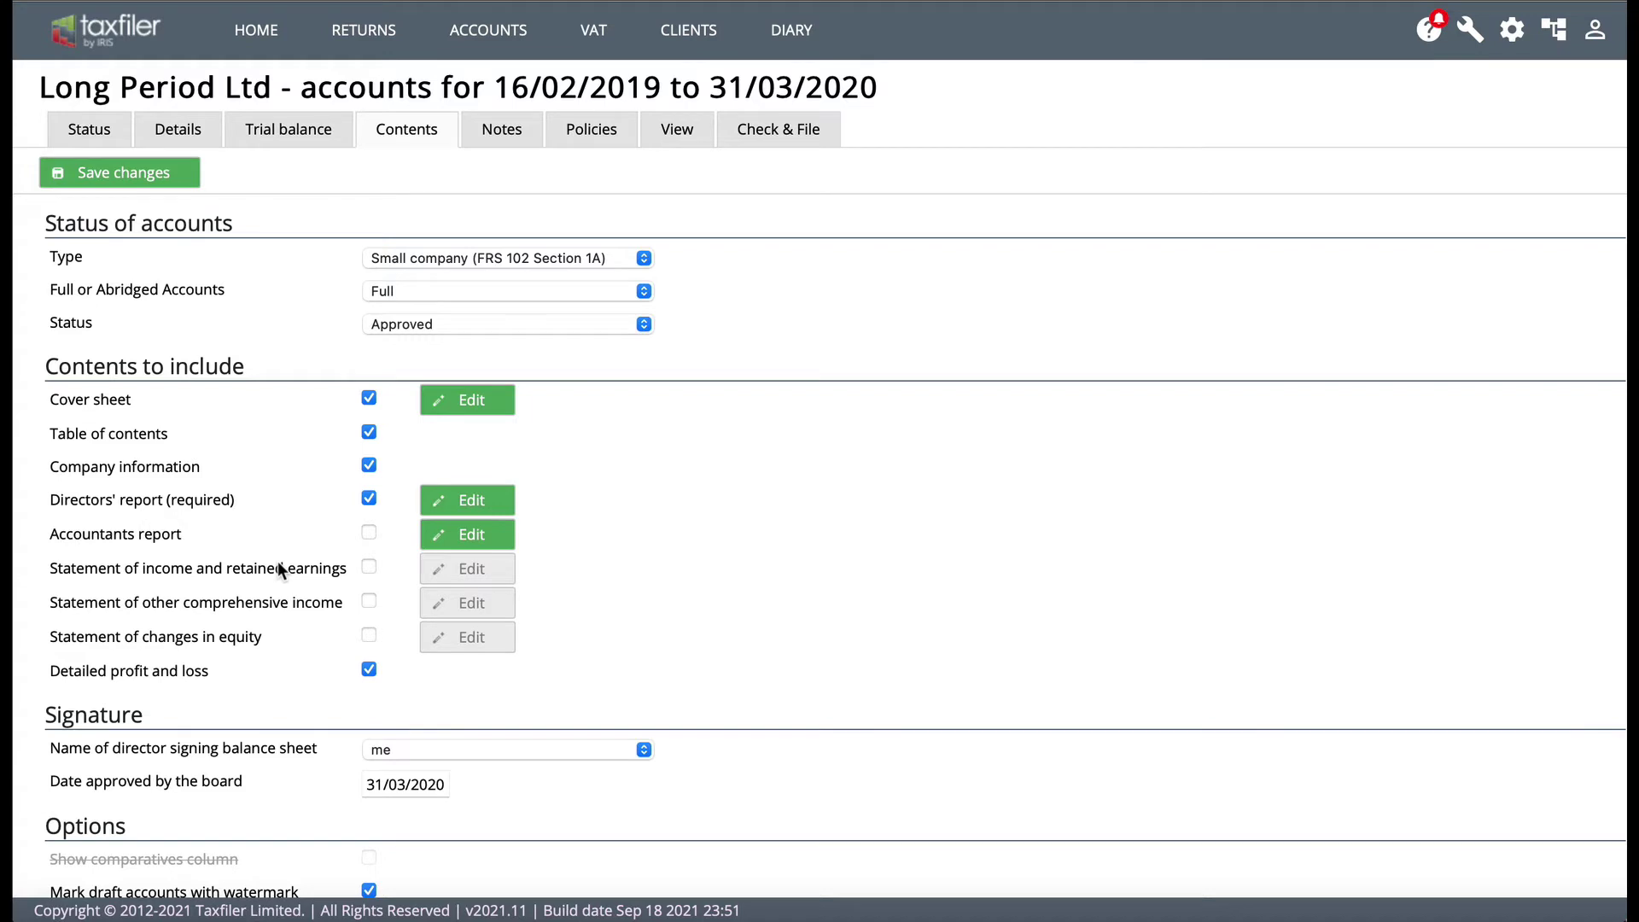
scroll(264, 590, "down", 1)
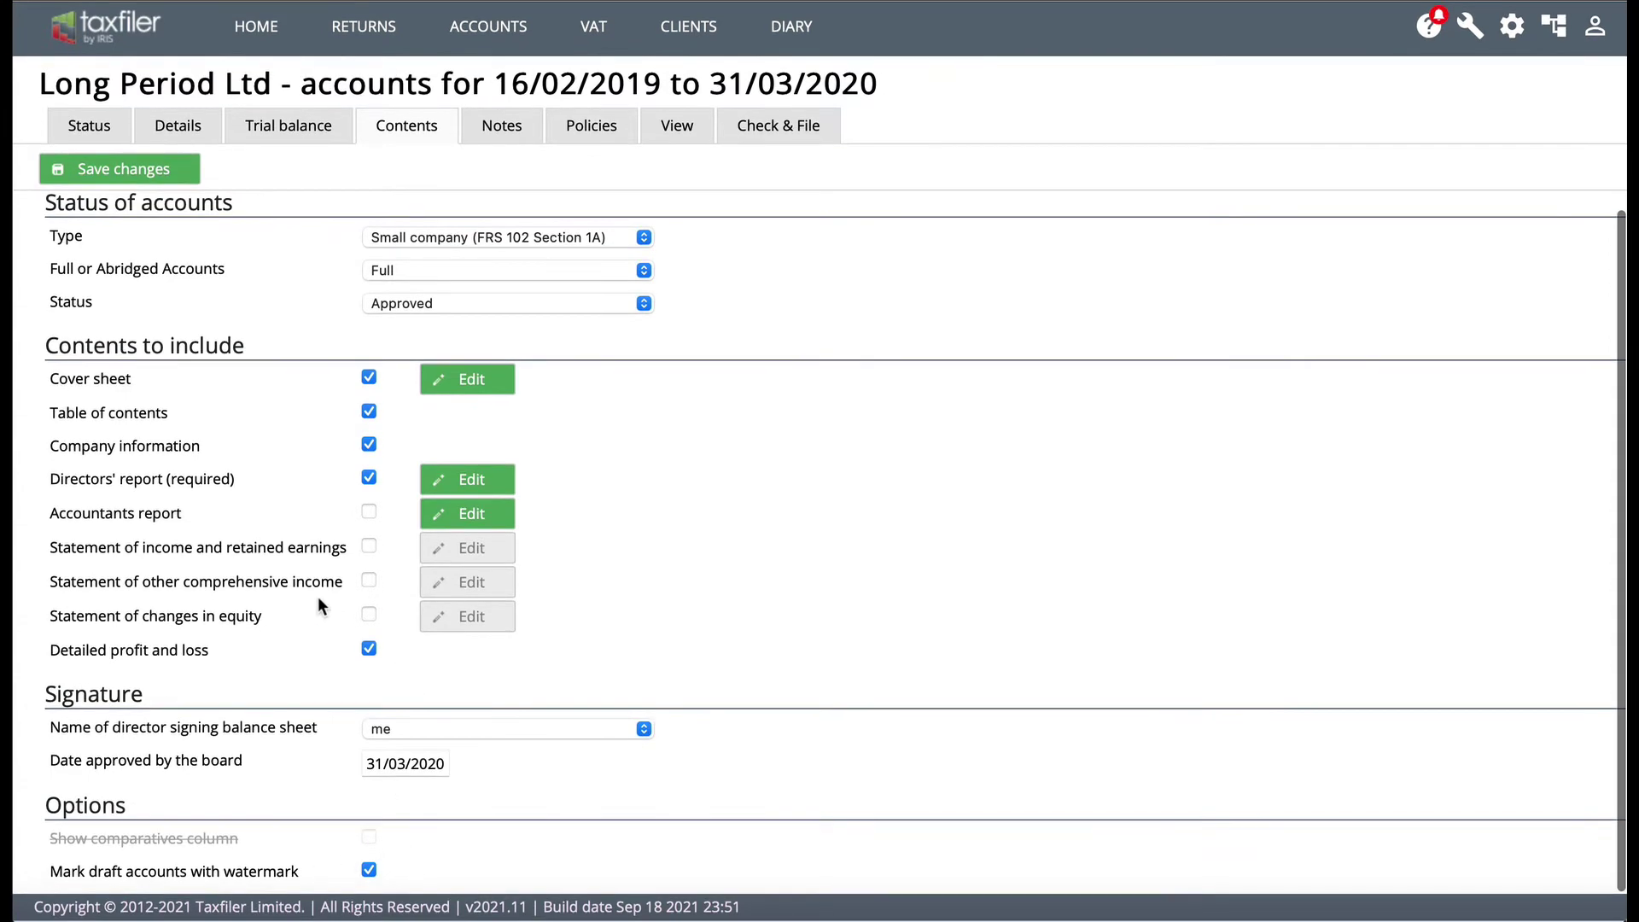
scroll(311, 388, "up", 1)
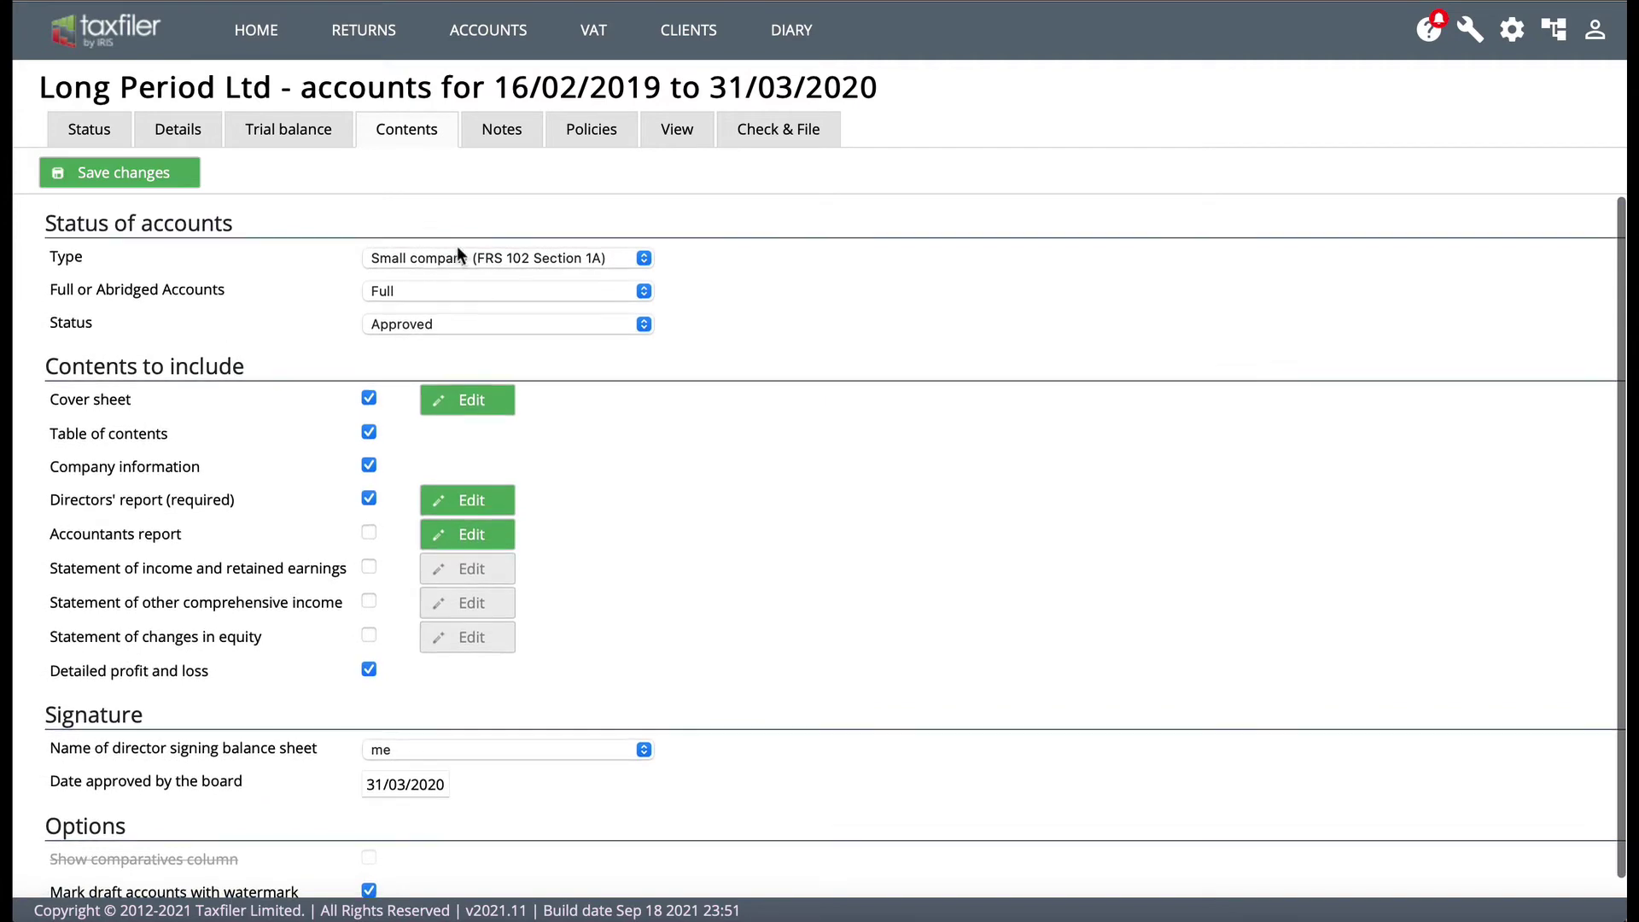
Inspect the Turnover and Debtors notes to the accounts, closing each without saving.
left_click(503, 135)
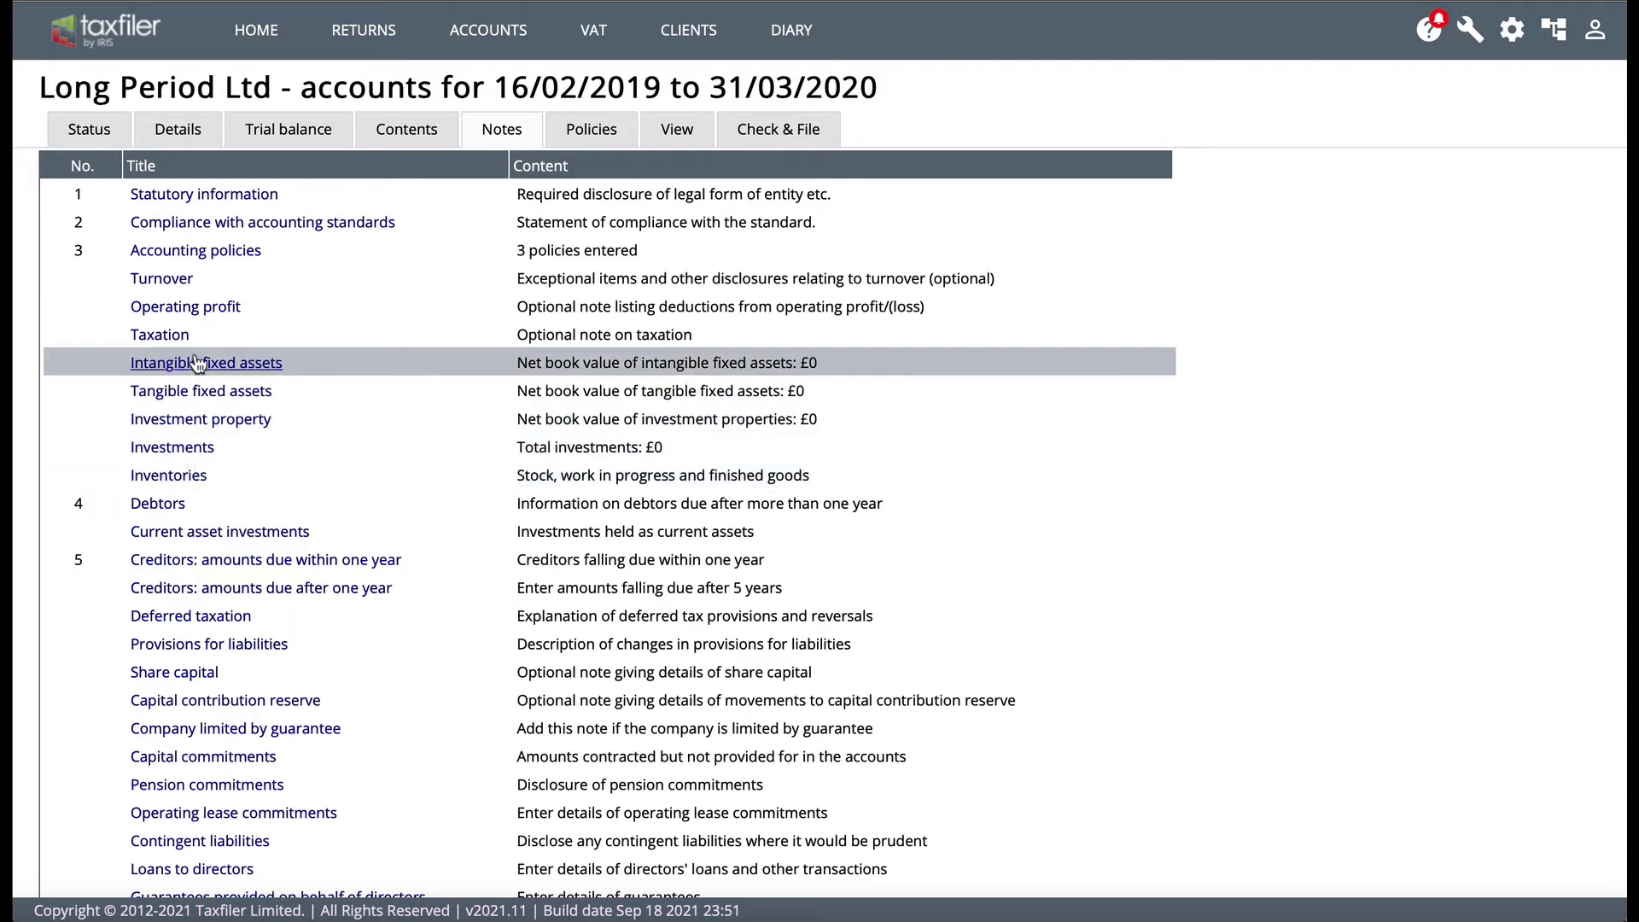
left_click(171, 278)
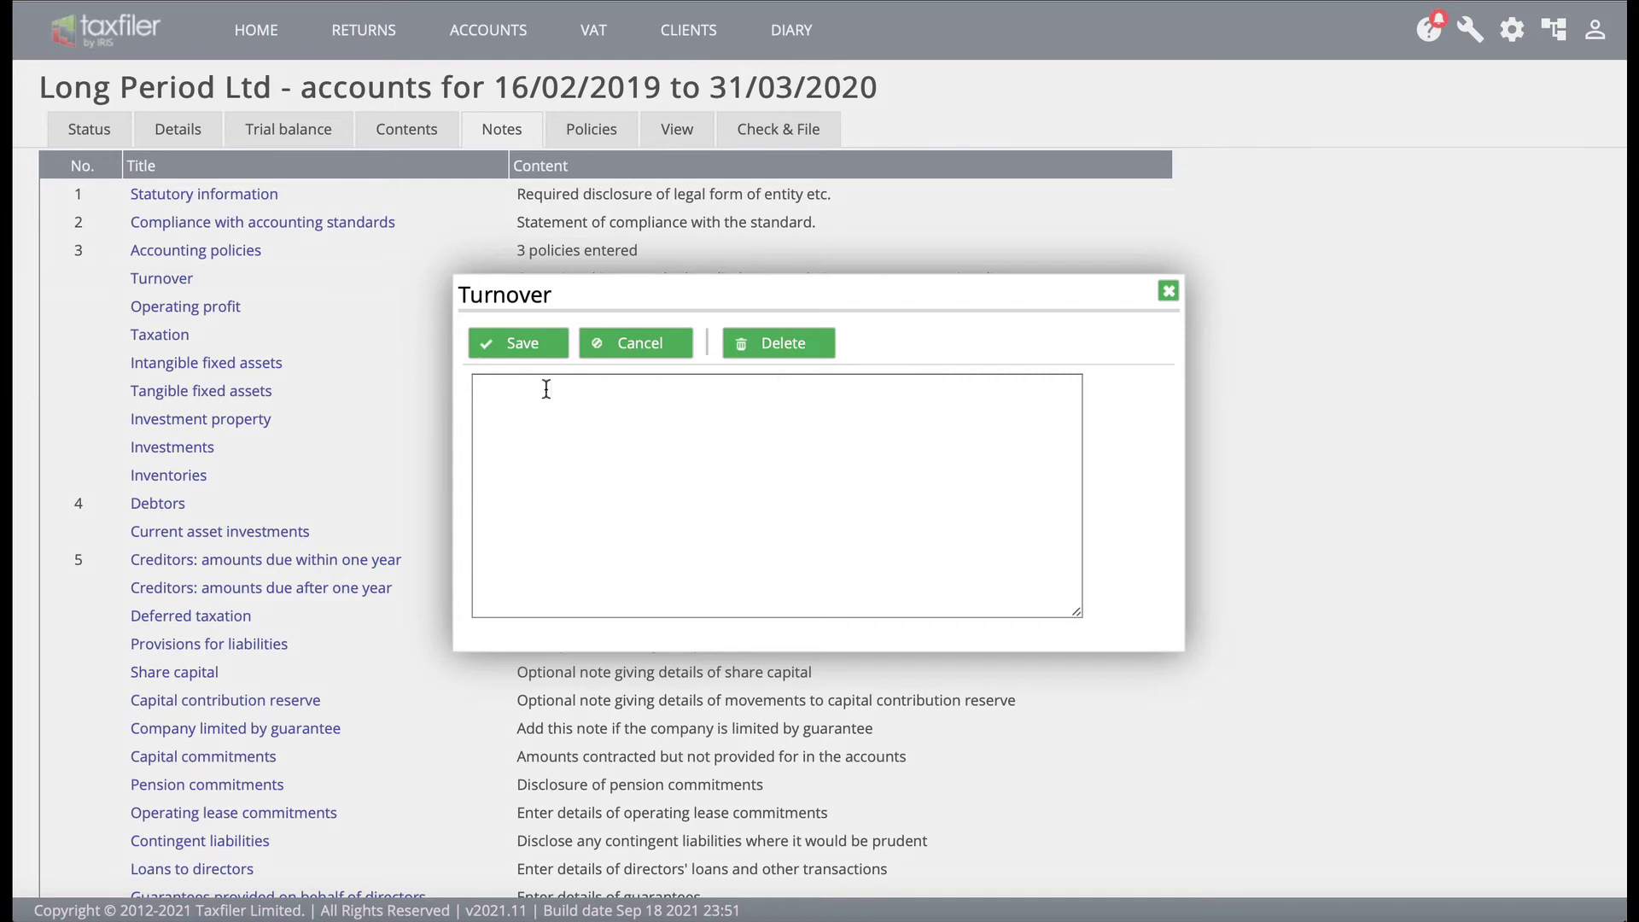
left_click(638, 347)
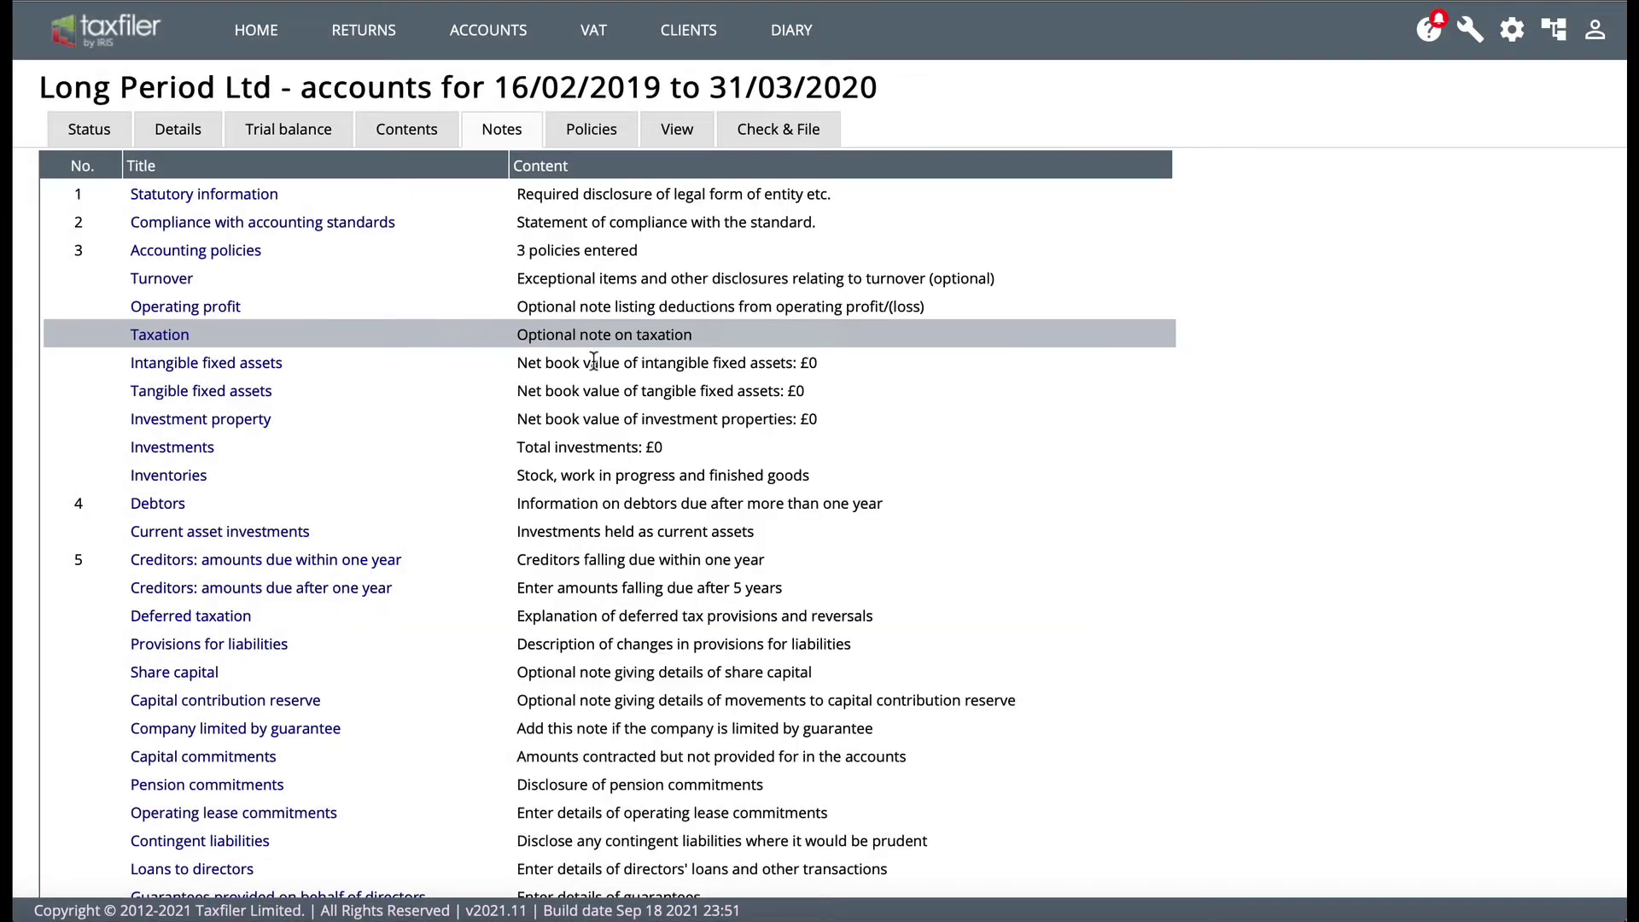
left_click(158, 506)
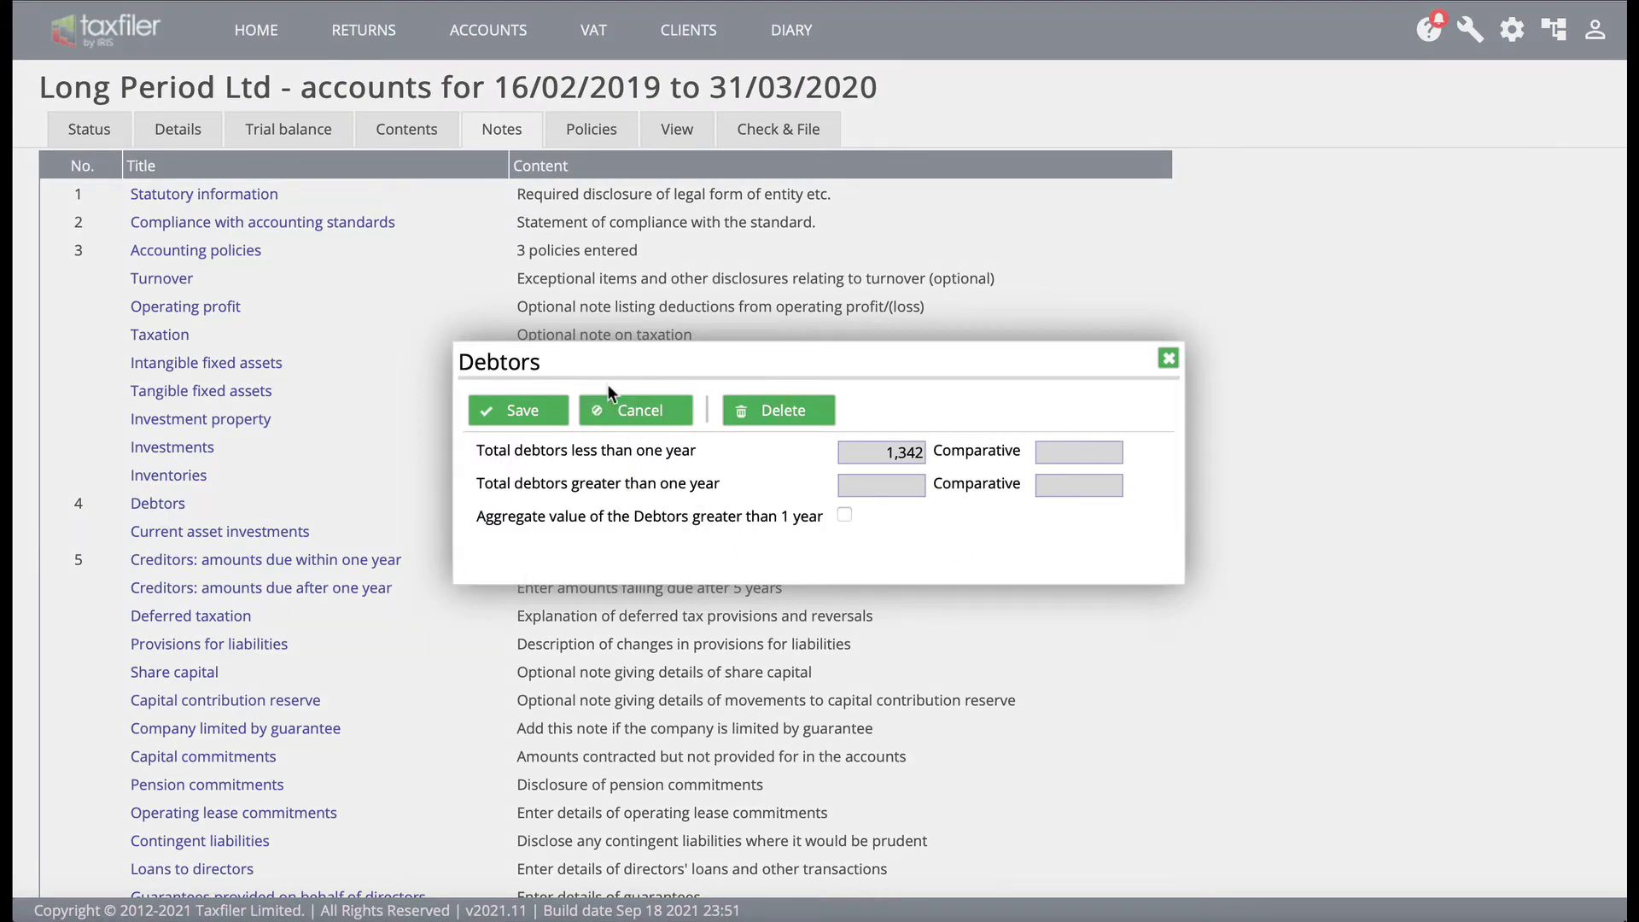
left_click(632, 412)
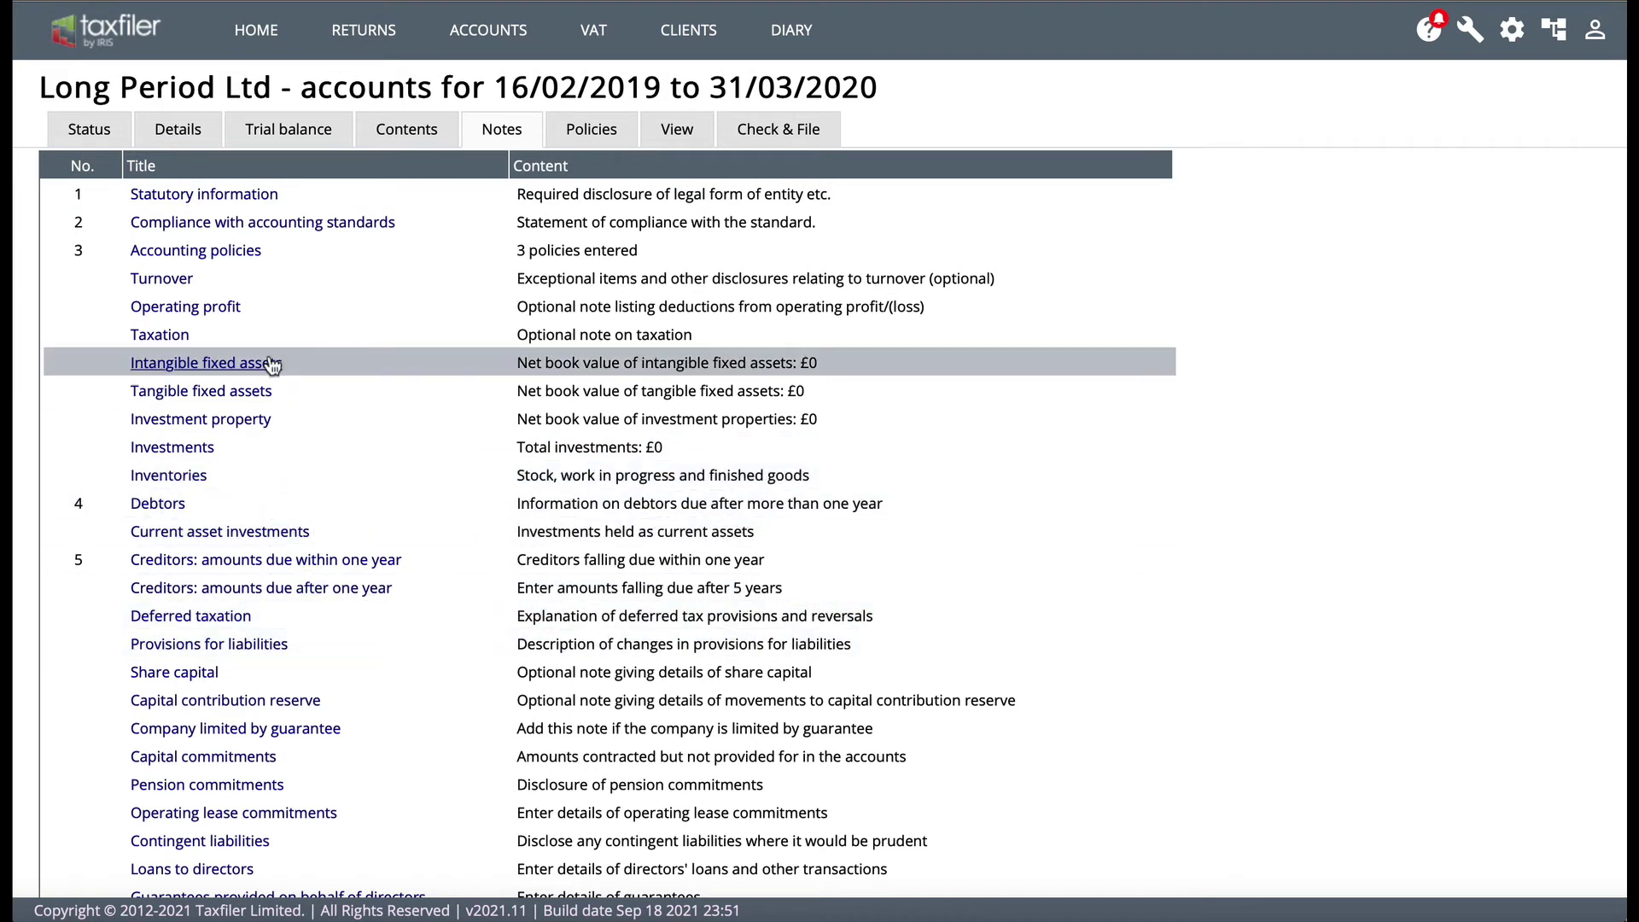
Inspect the Basis of preparation accounting policy and close it without saving.
left_click(593, 133)
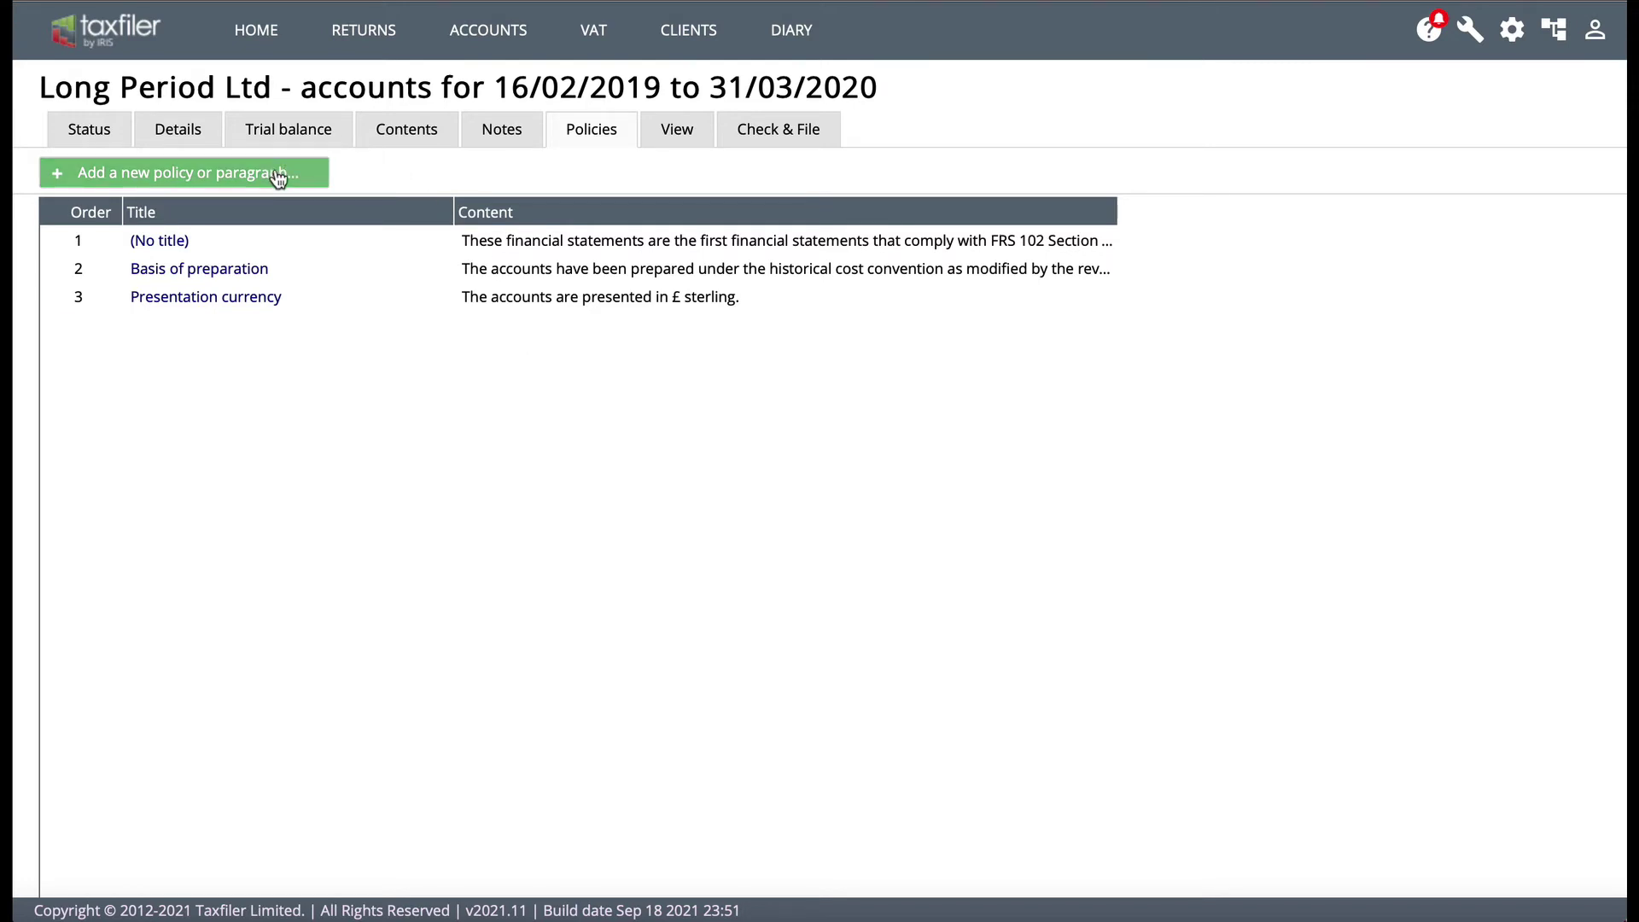
left_click(235, 271)
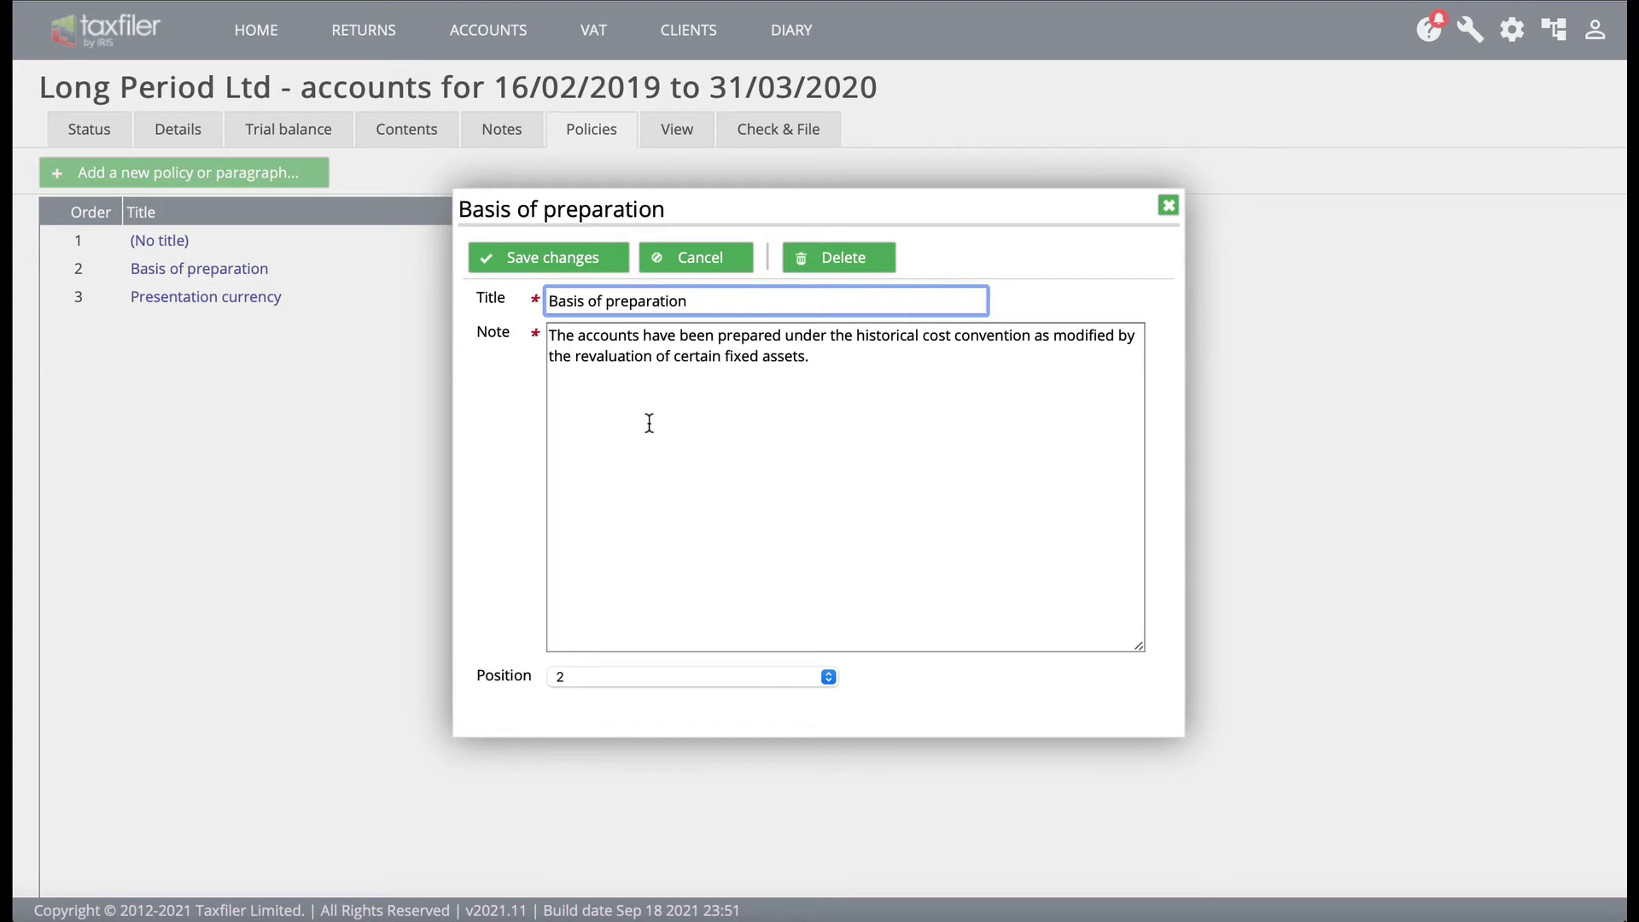
left_click(724, 261)
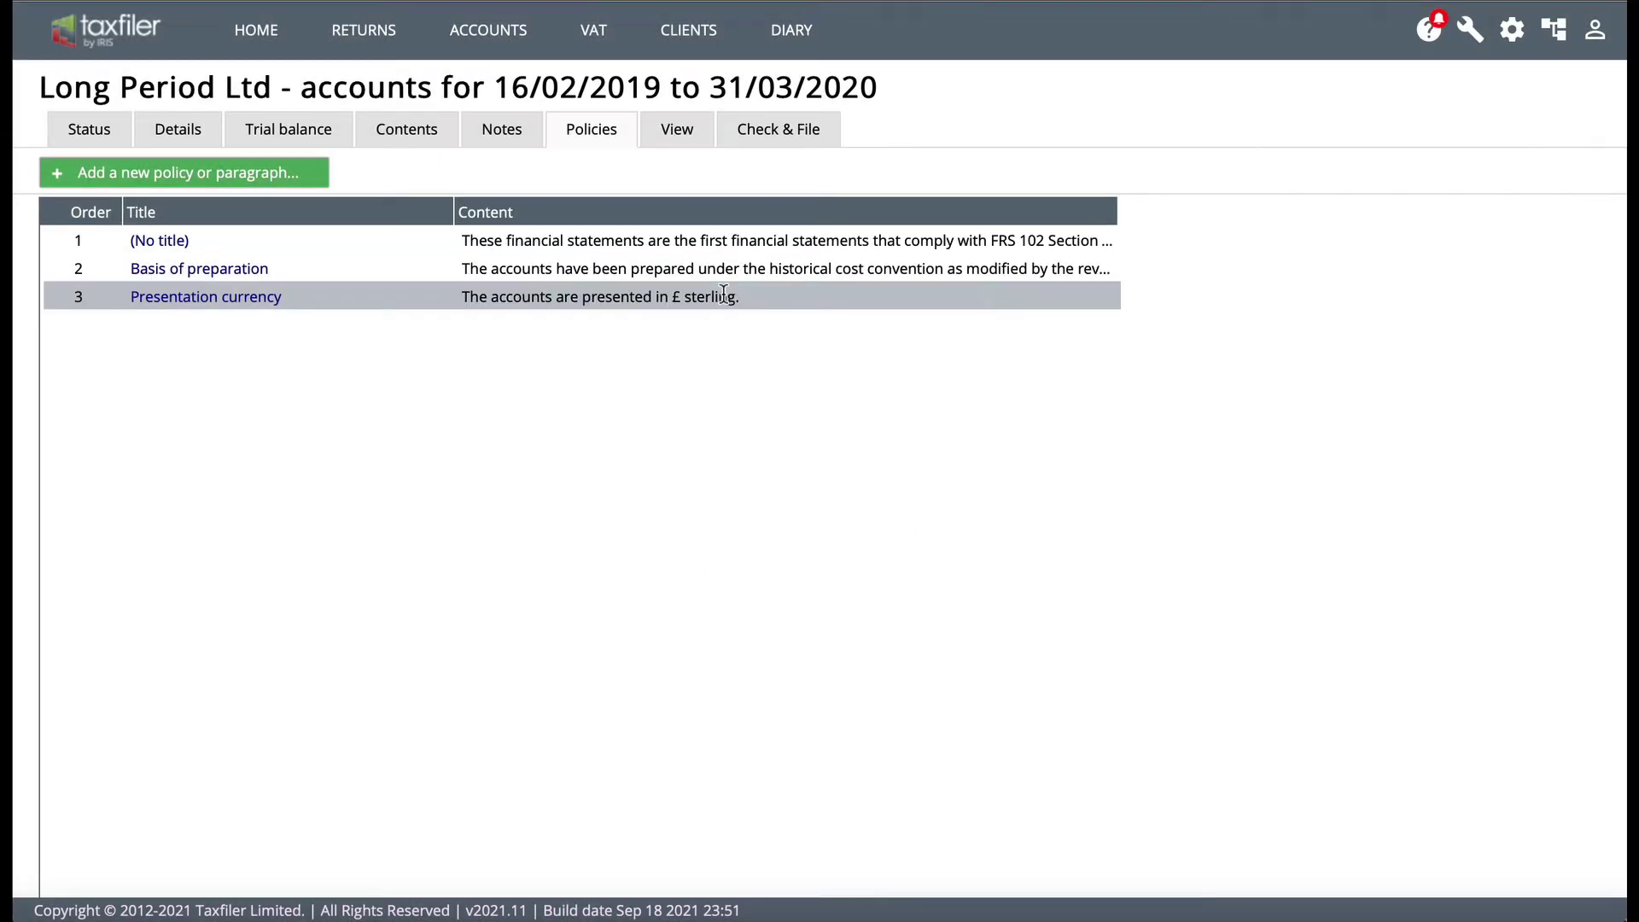
Preview the full accounts in iXBRL format through to the statement of financial position, and open the accounts' check and filing page.
left_click(678, 137)
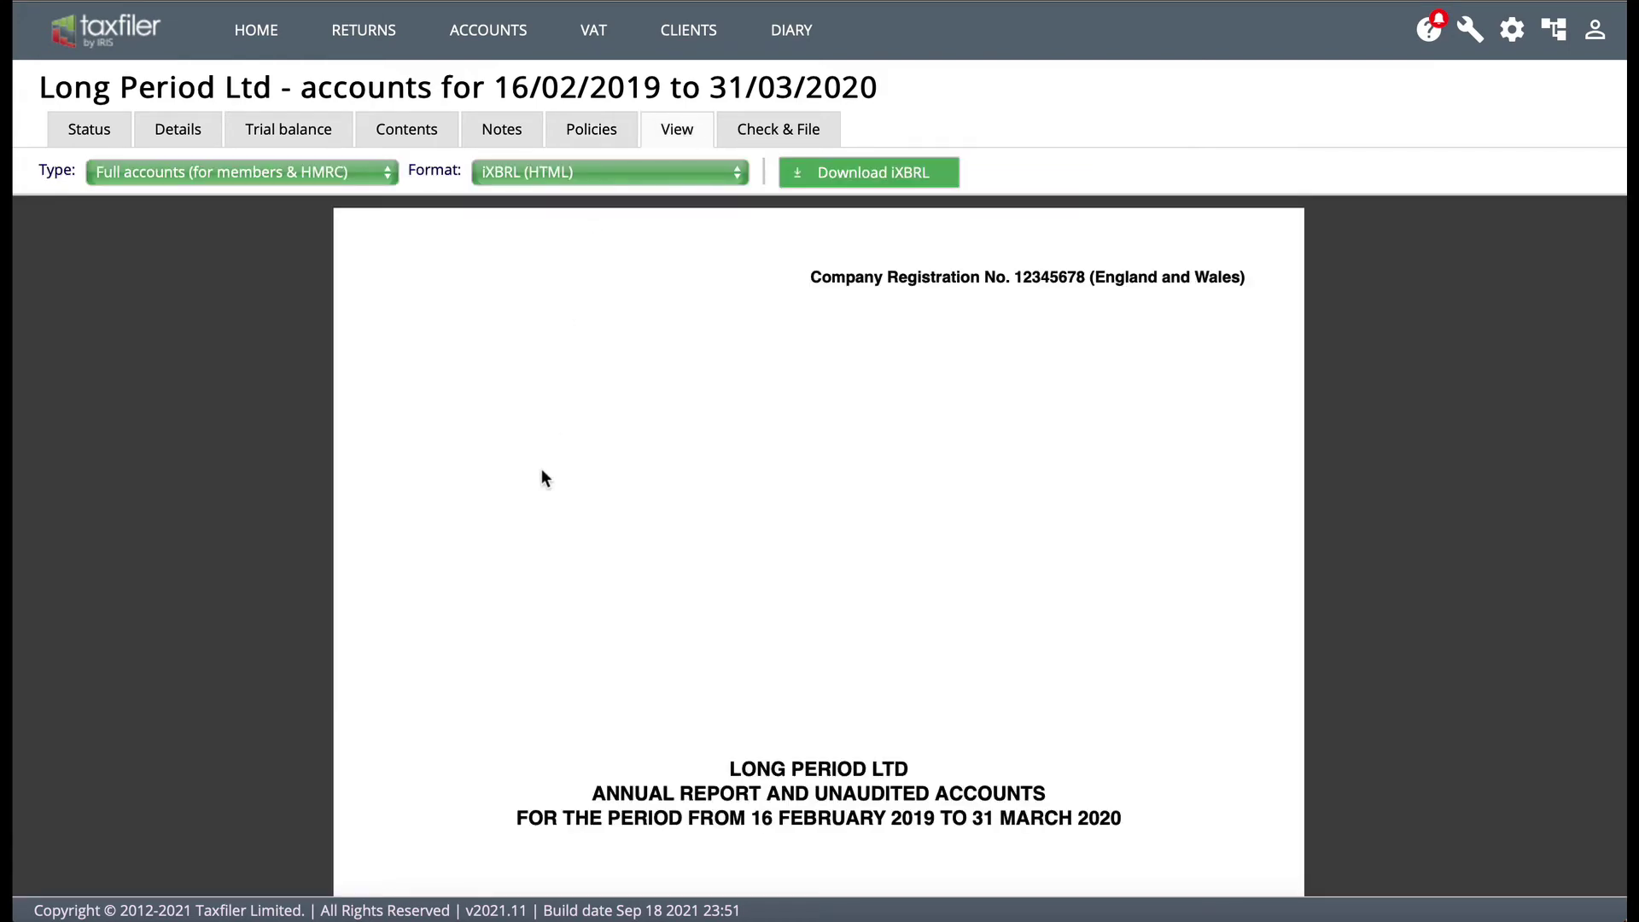
scroll(541, 469, "down", 15)
scroll(542, 469, "down", 15)
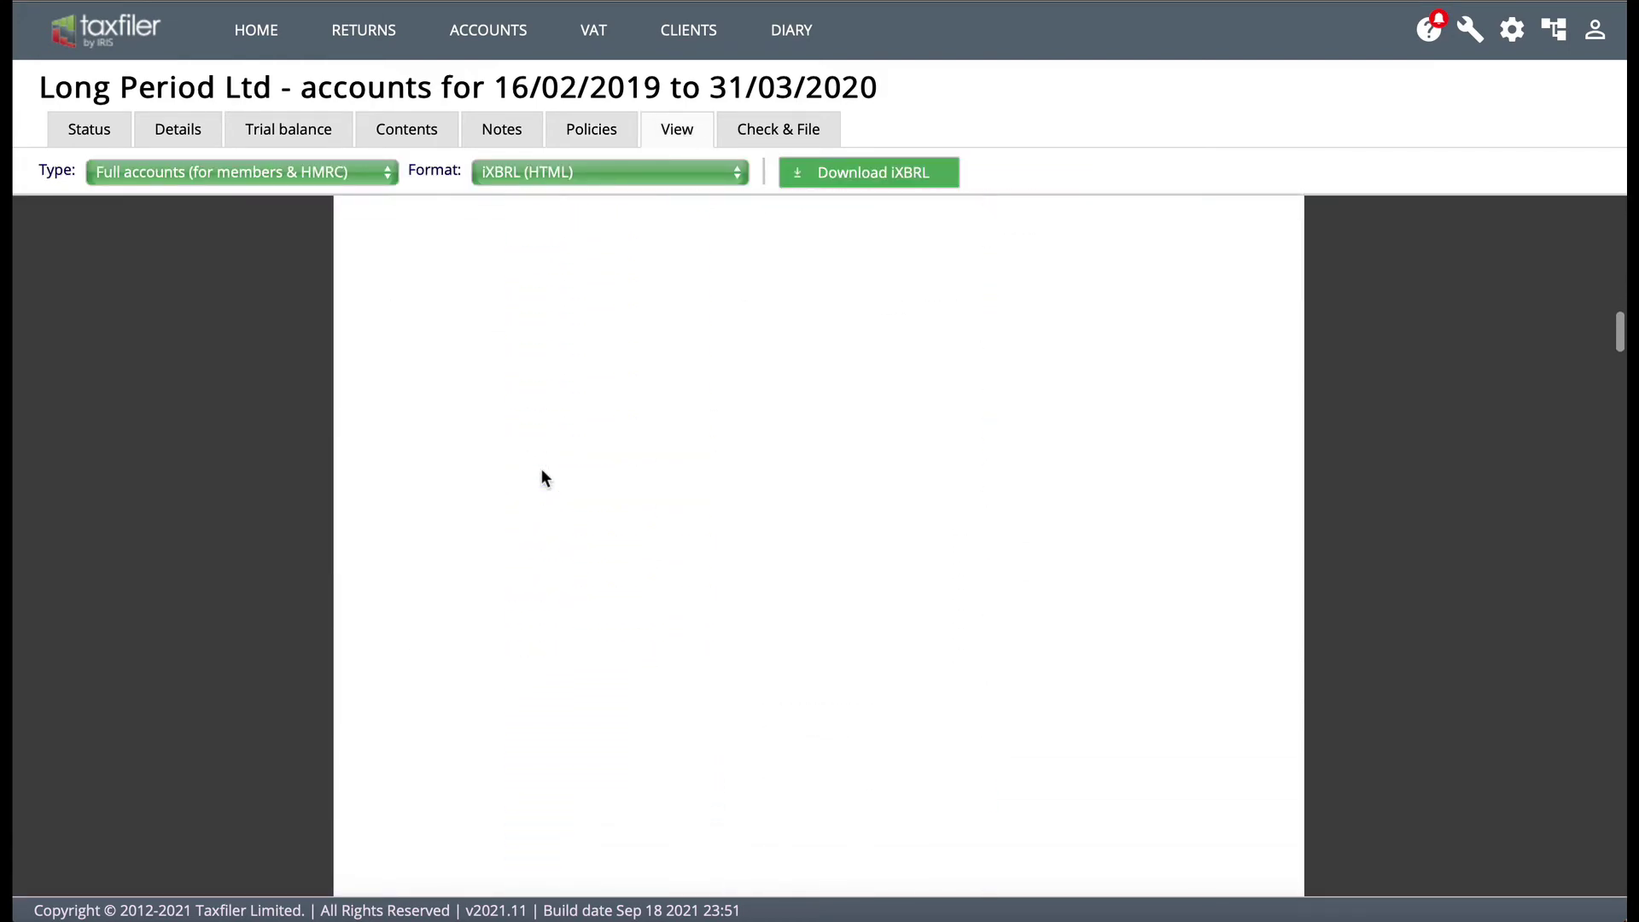
scroll(541, 468, "down", 15)
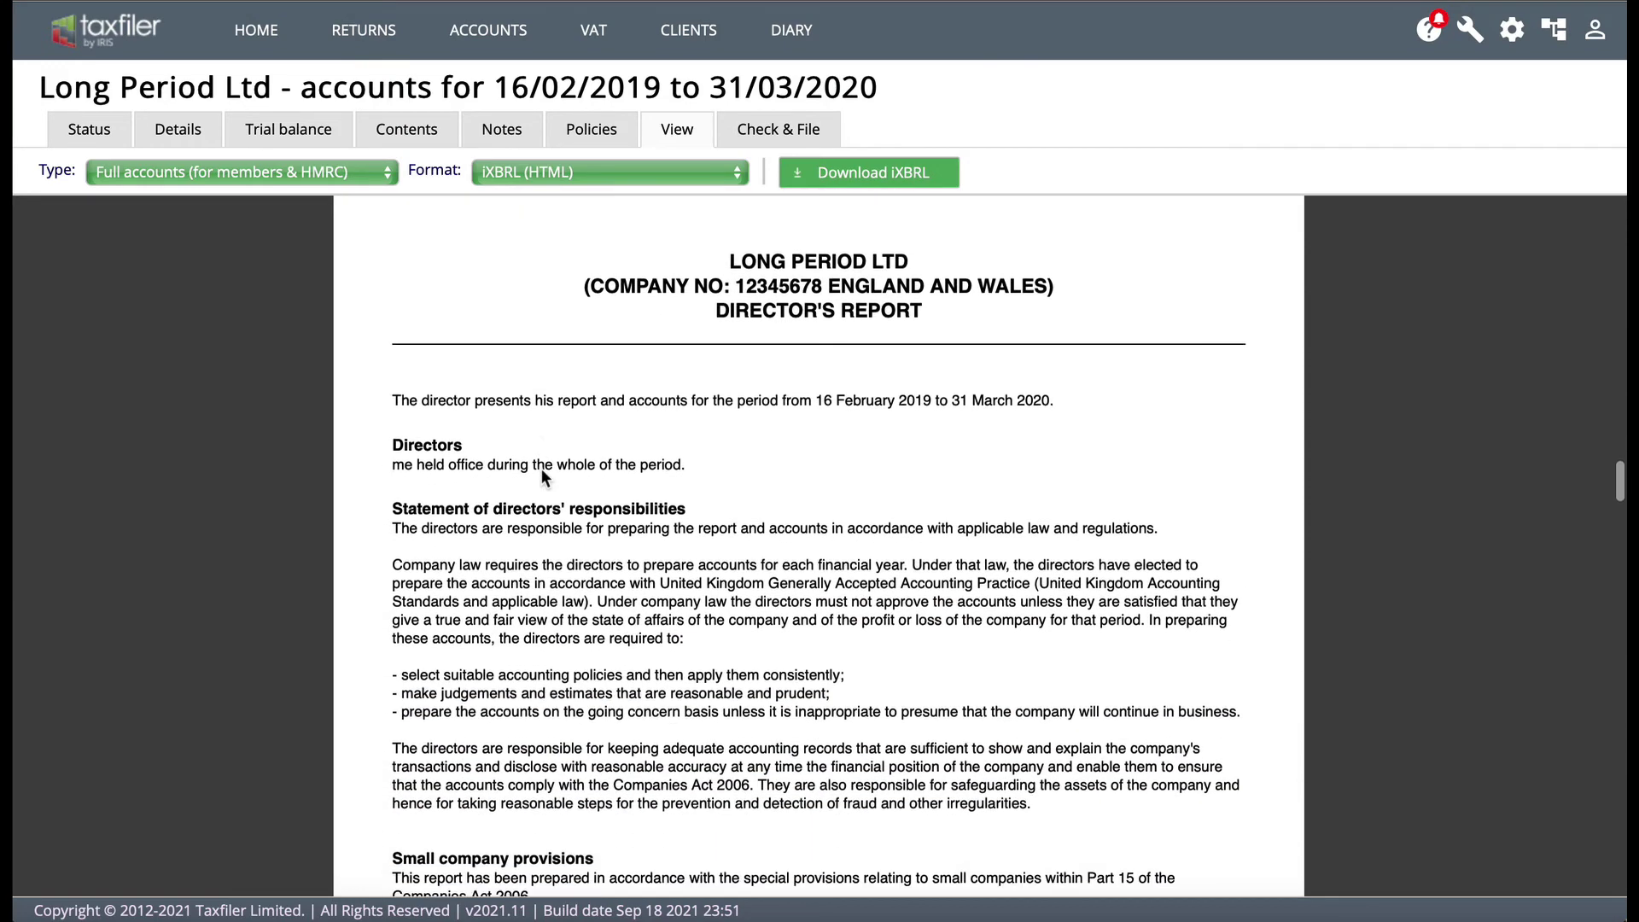
scroll(542, 469, "down", 15)
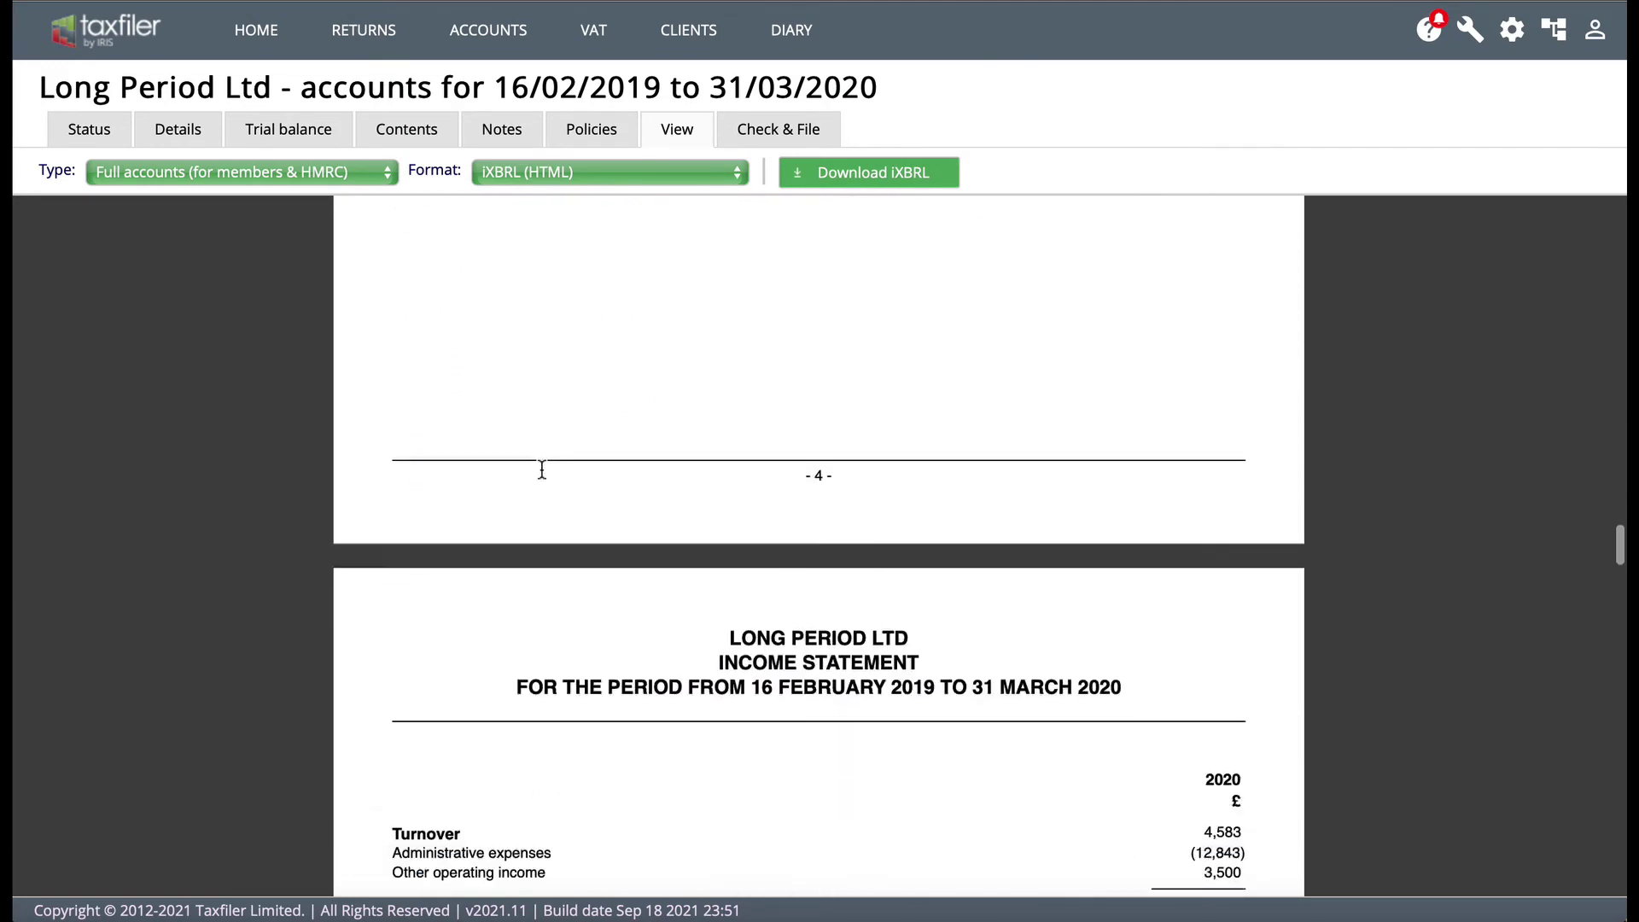
scroll(541, 477, "down", 10)
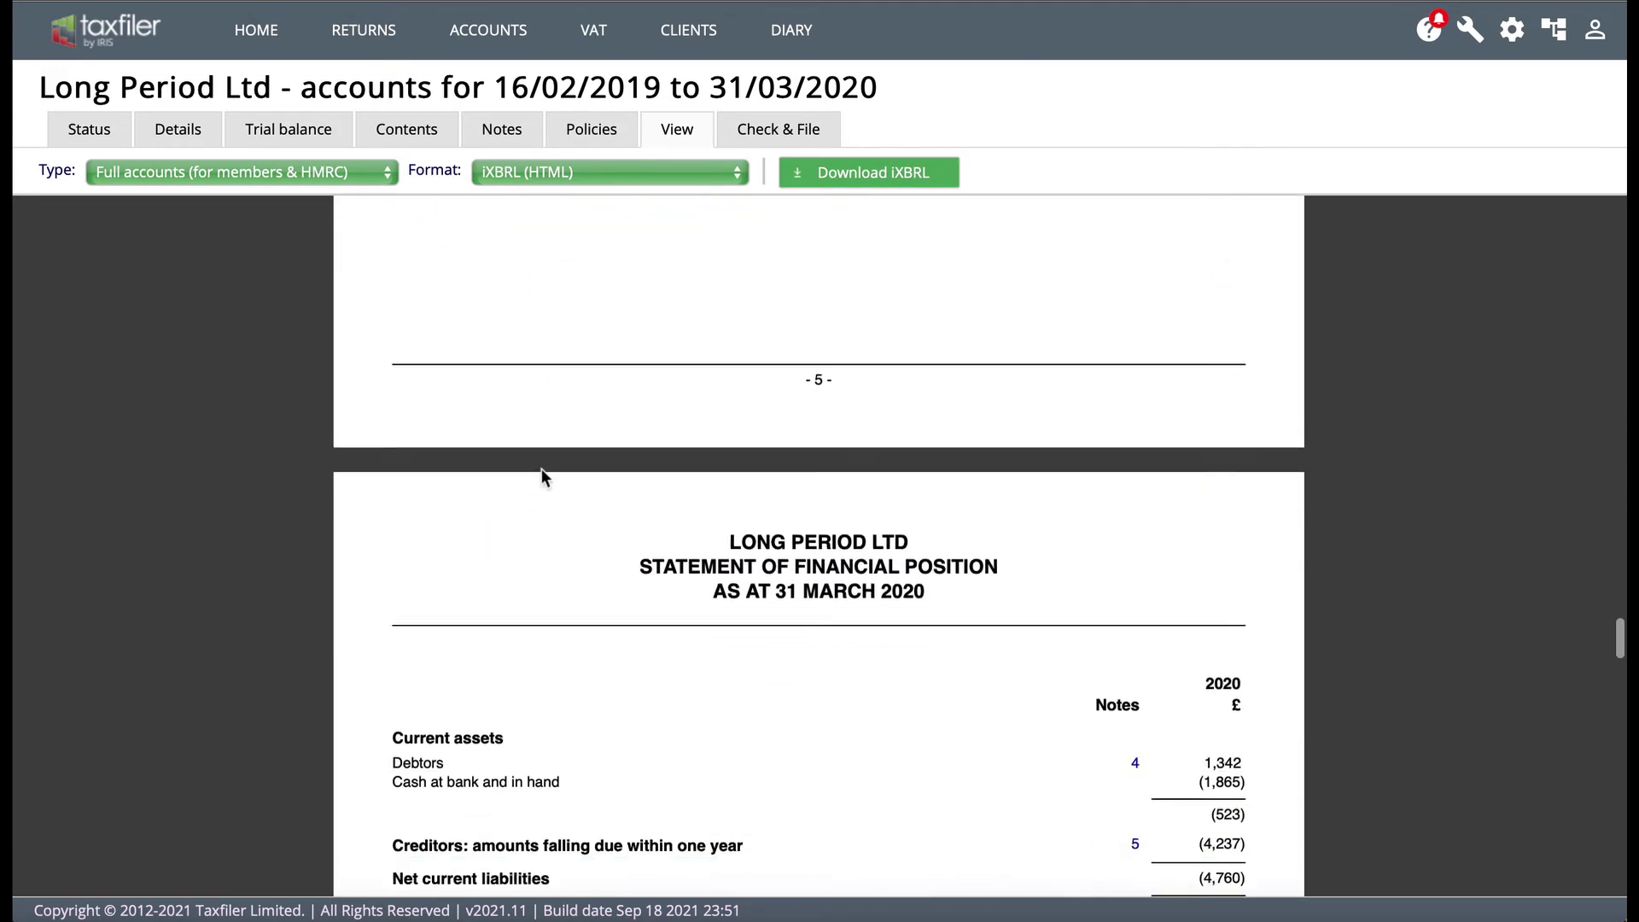
scroll(541, 469, "up", 20)
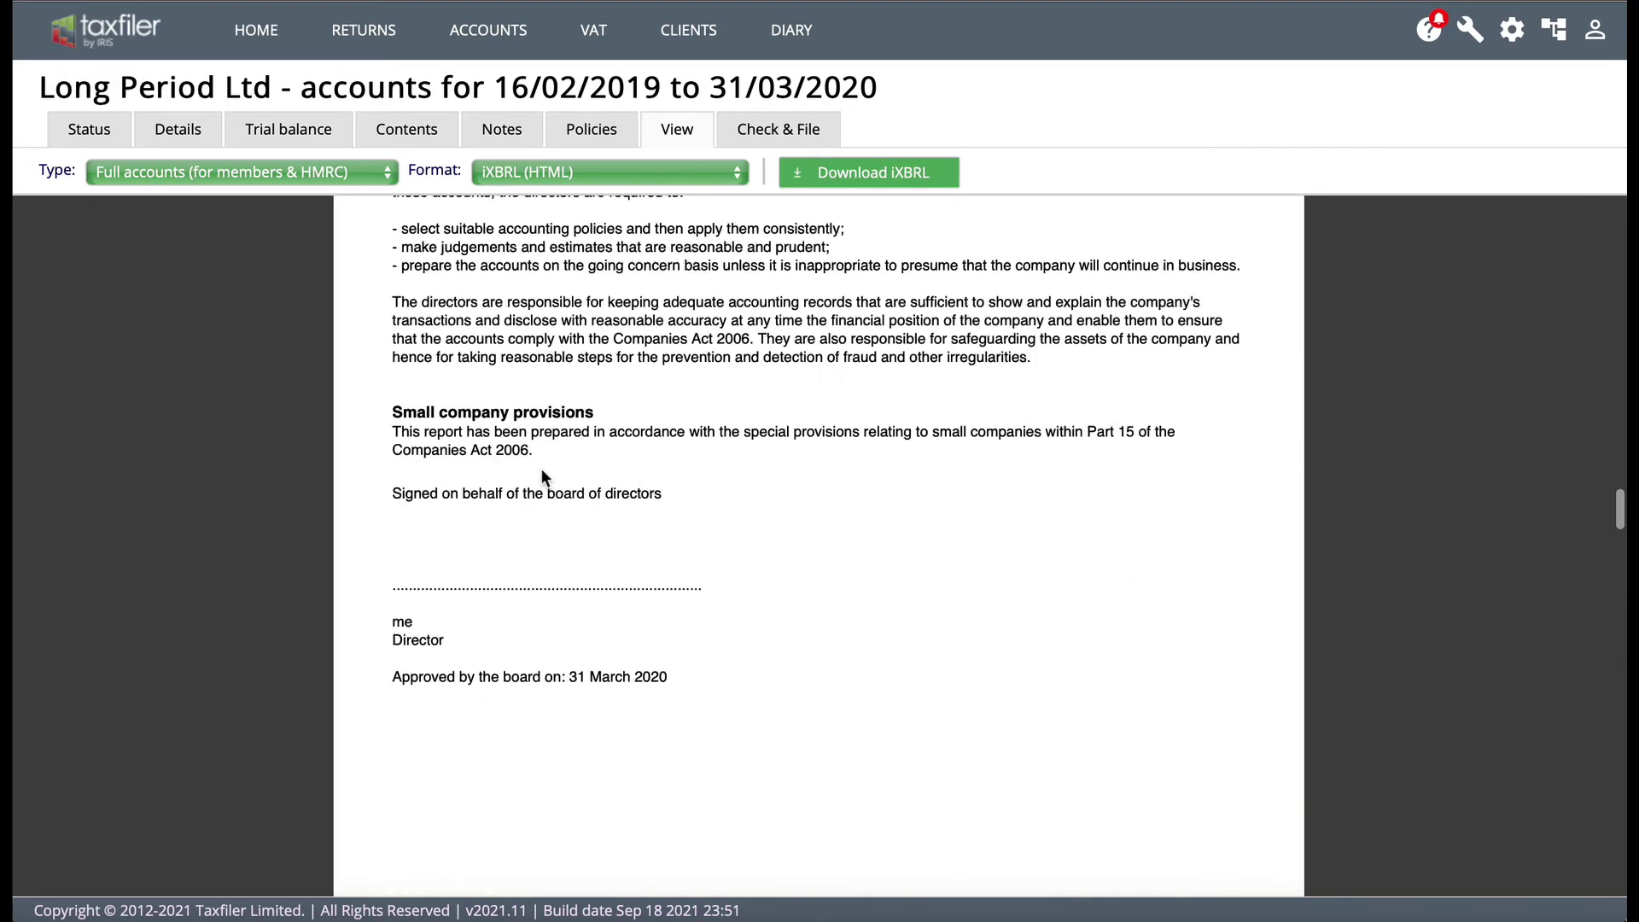
left_click(777, 130)
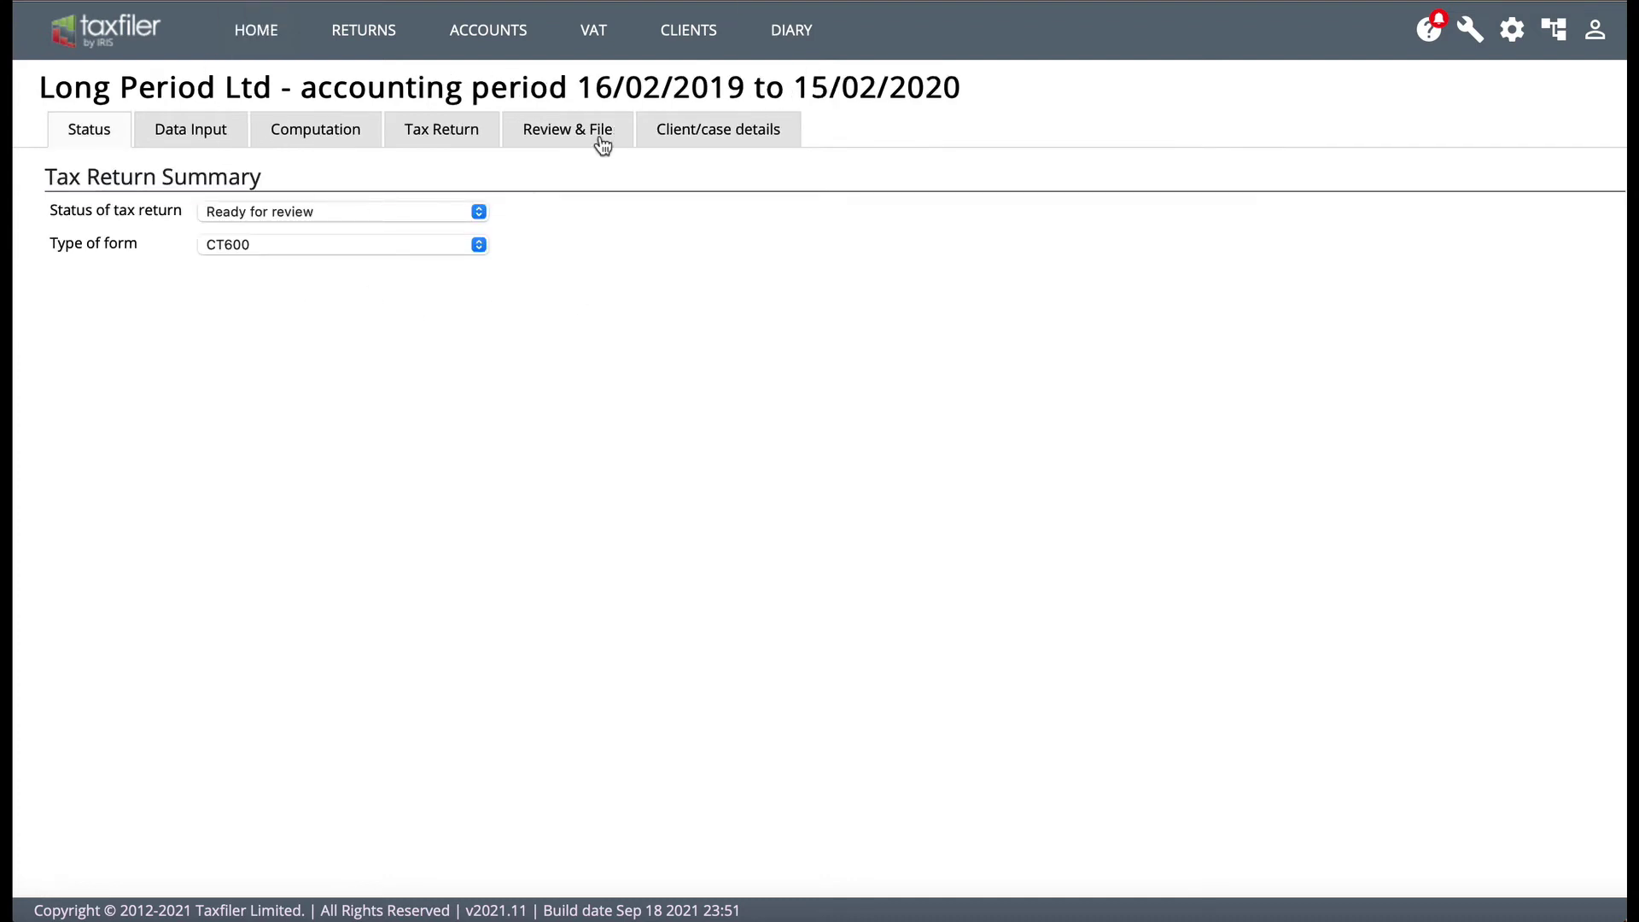
Review the data input sections and corporation tax computation of the tax return for 16/02/2019 to 15/02/2020.
left_click(198, 128)
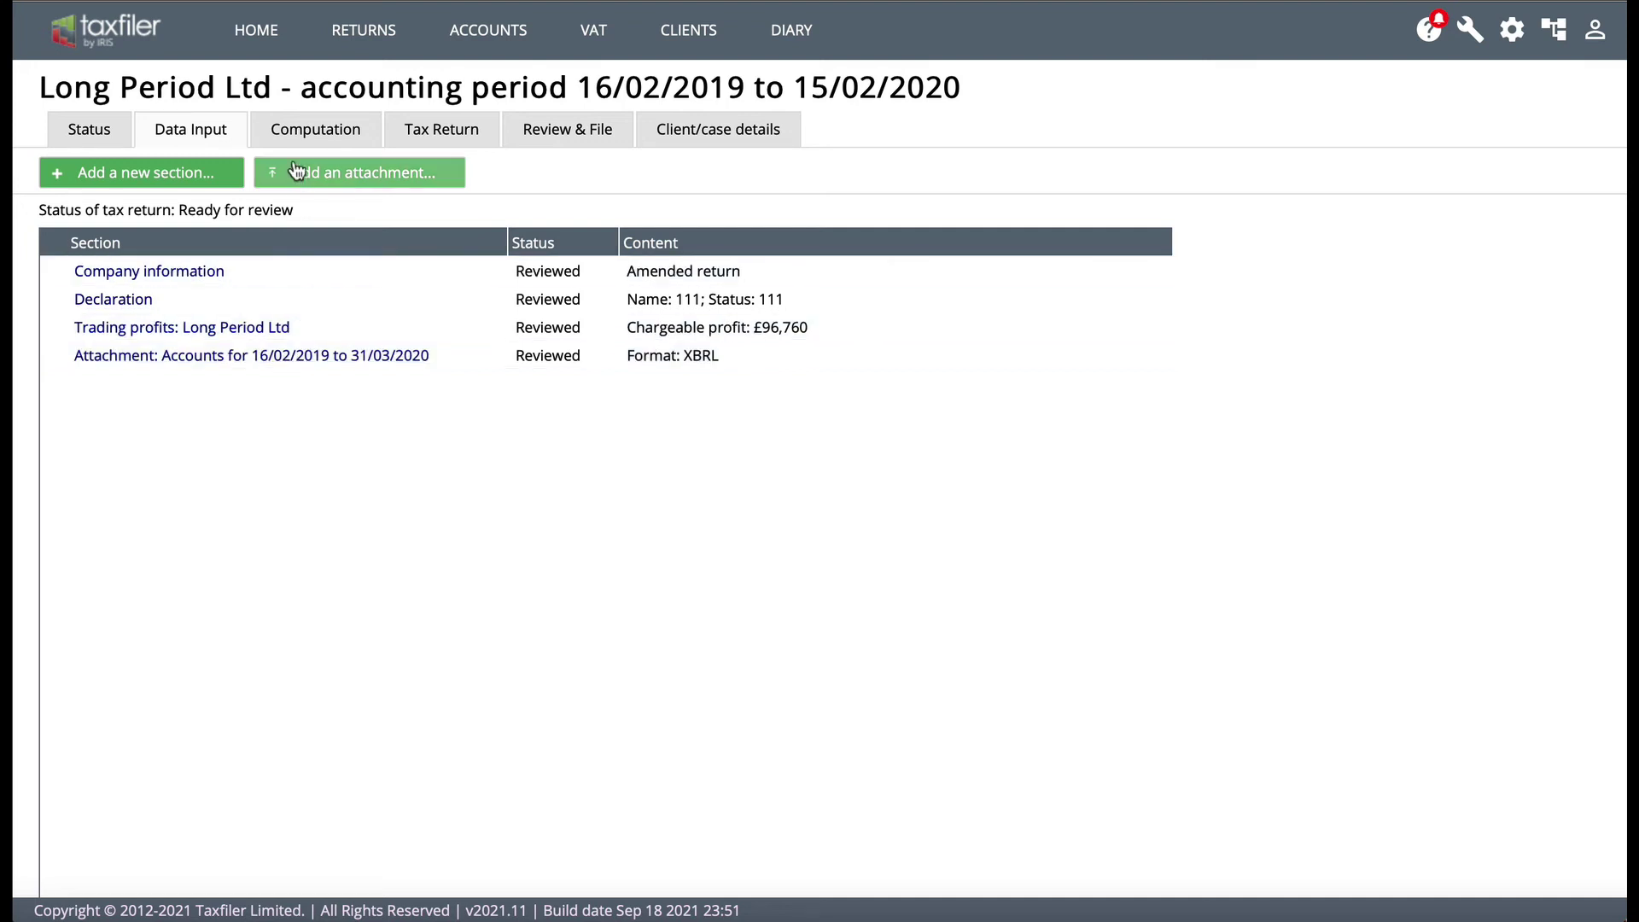
left_click(309, 130)
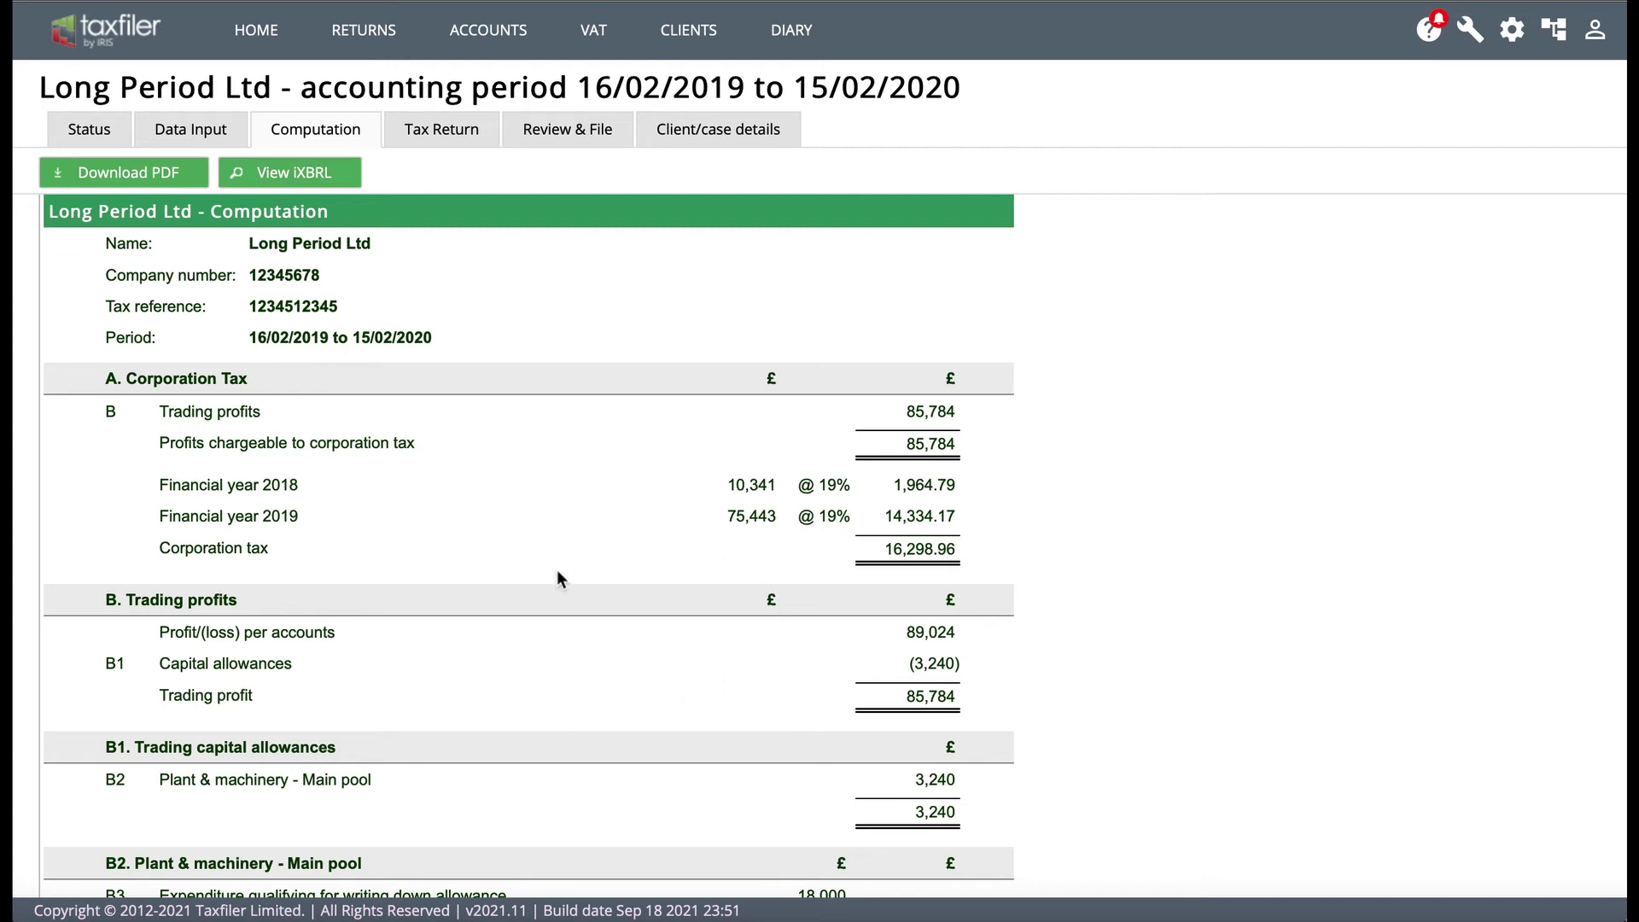
scroll(556, 571, "down", 3)
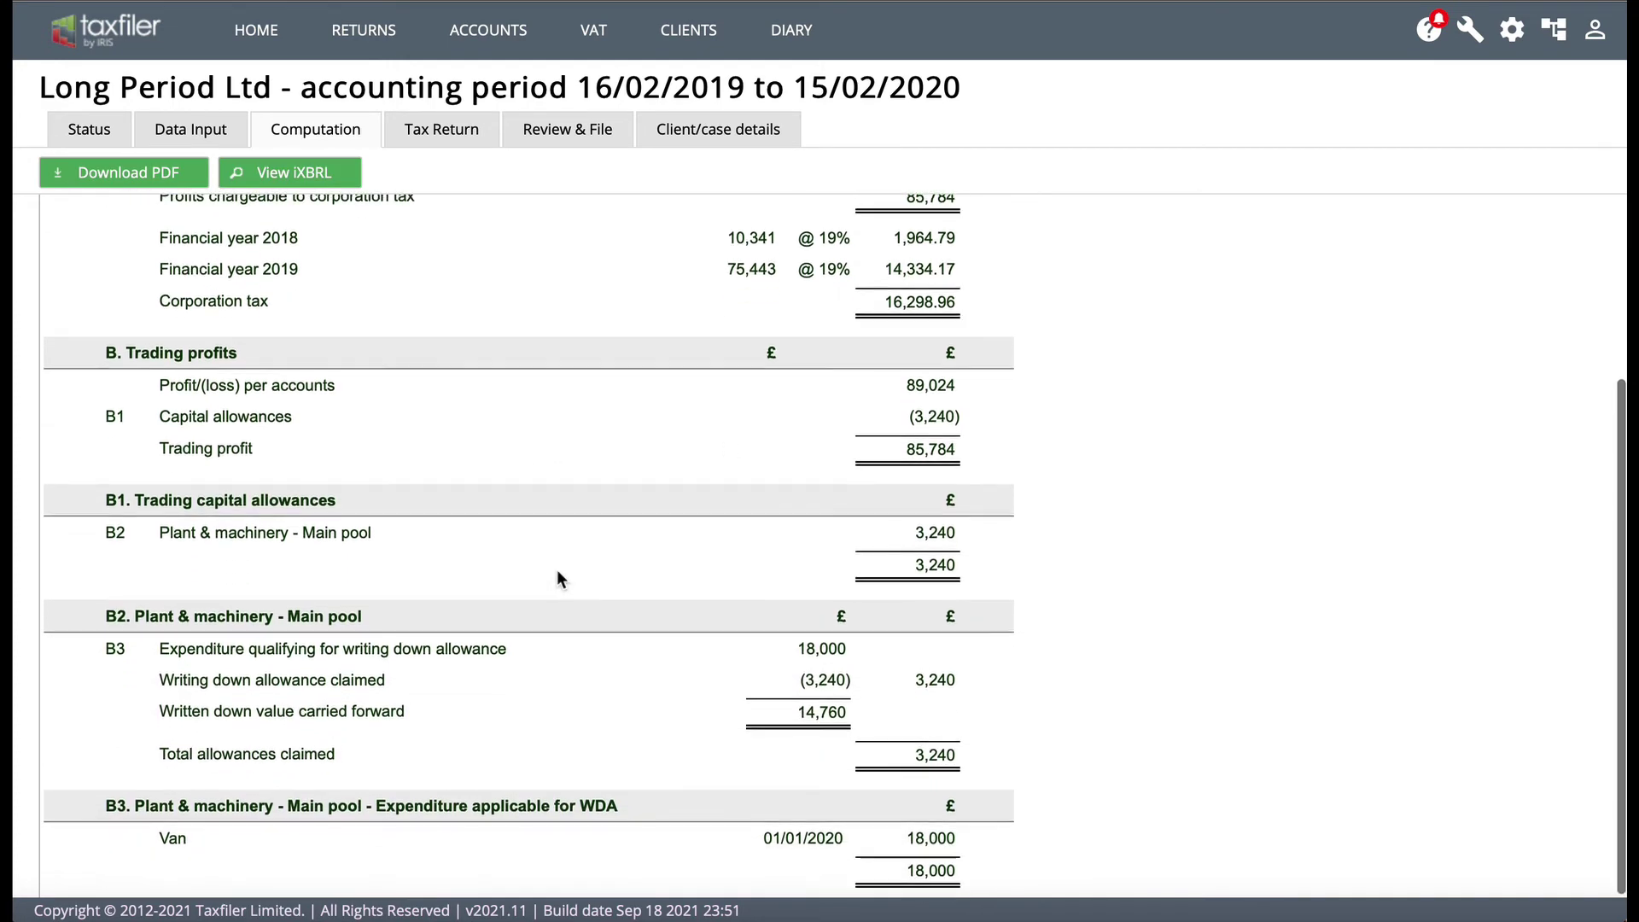
scroll(556, 571, "up", 3)
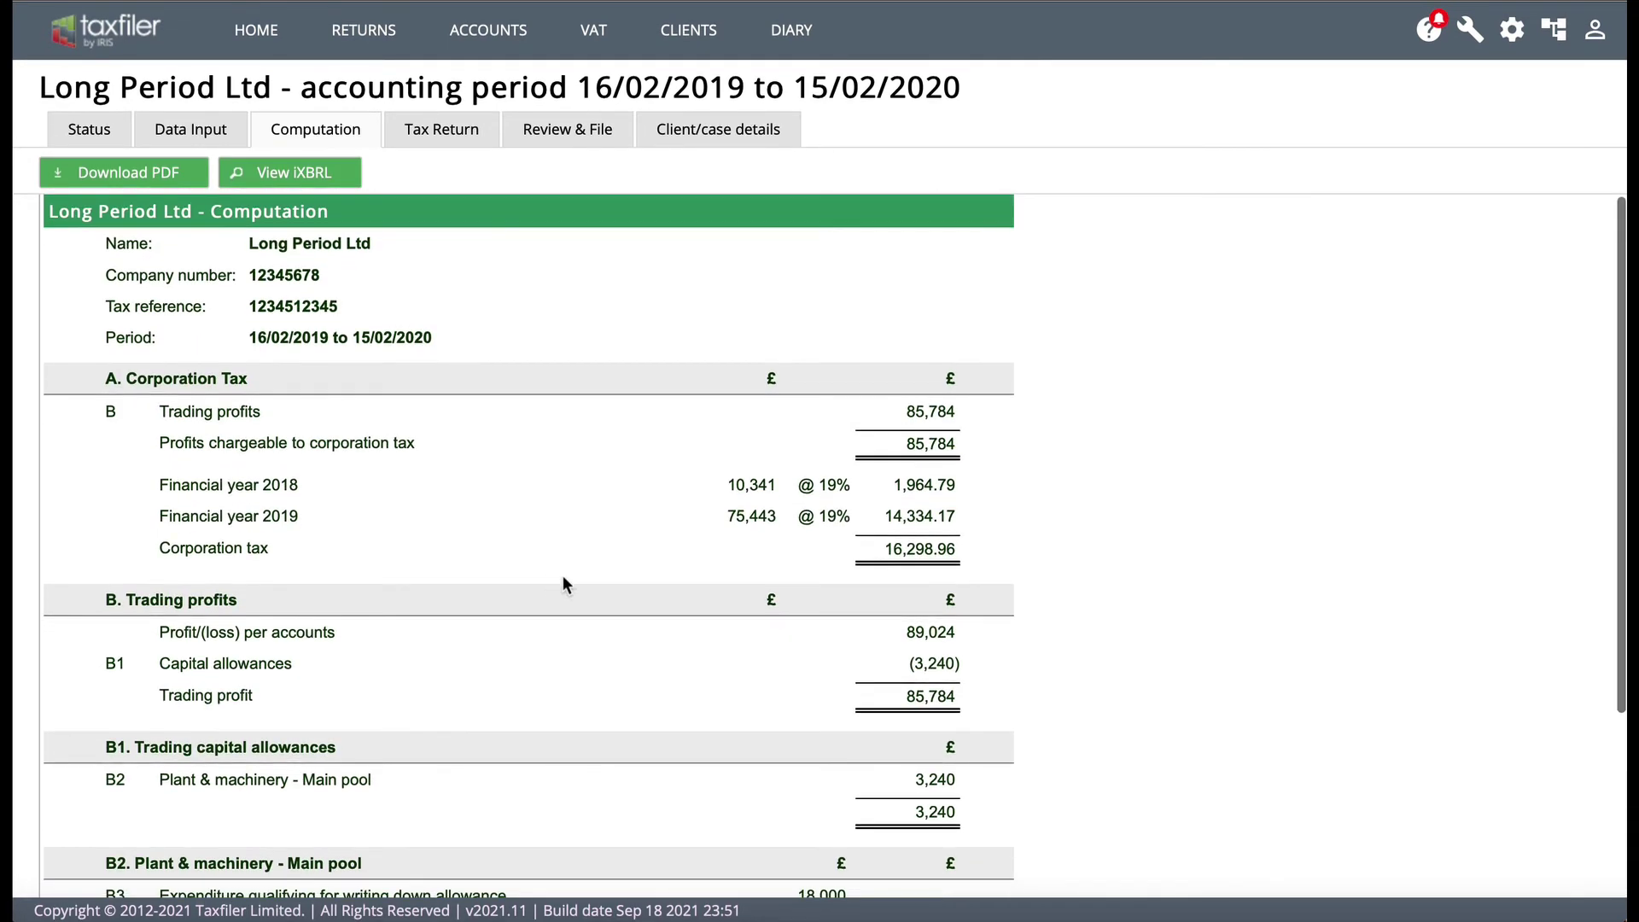
Page through the CT600 company tax return form from page 1 to the tax reconciliation on page 6.
left_click(439, 131)
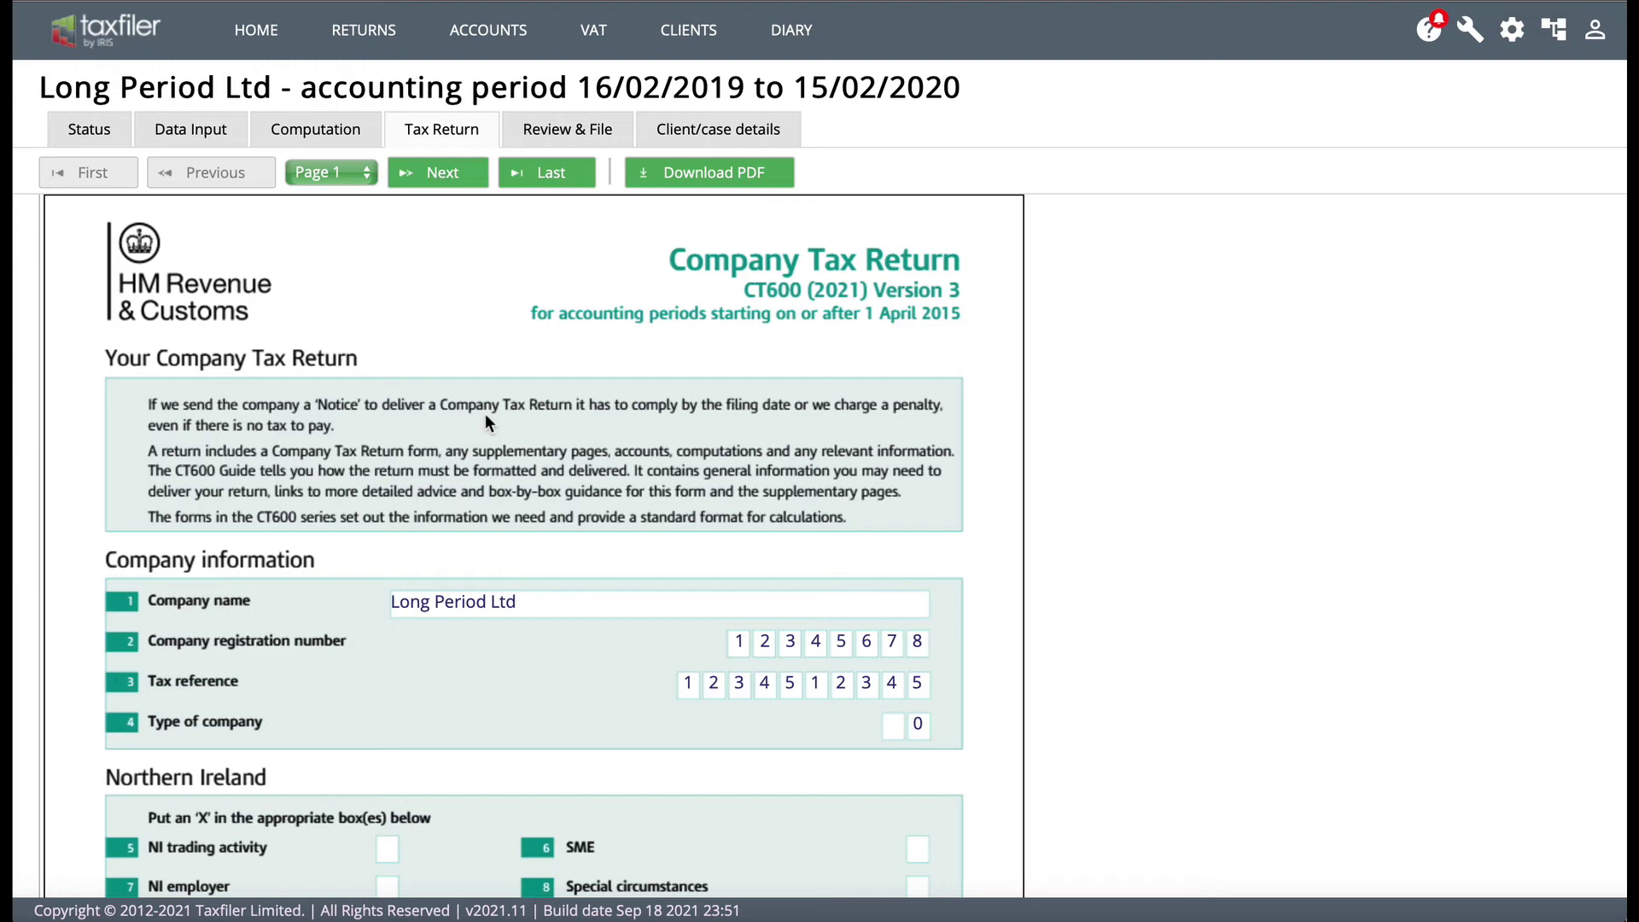
left_click(431, 173)
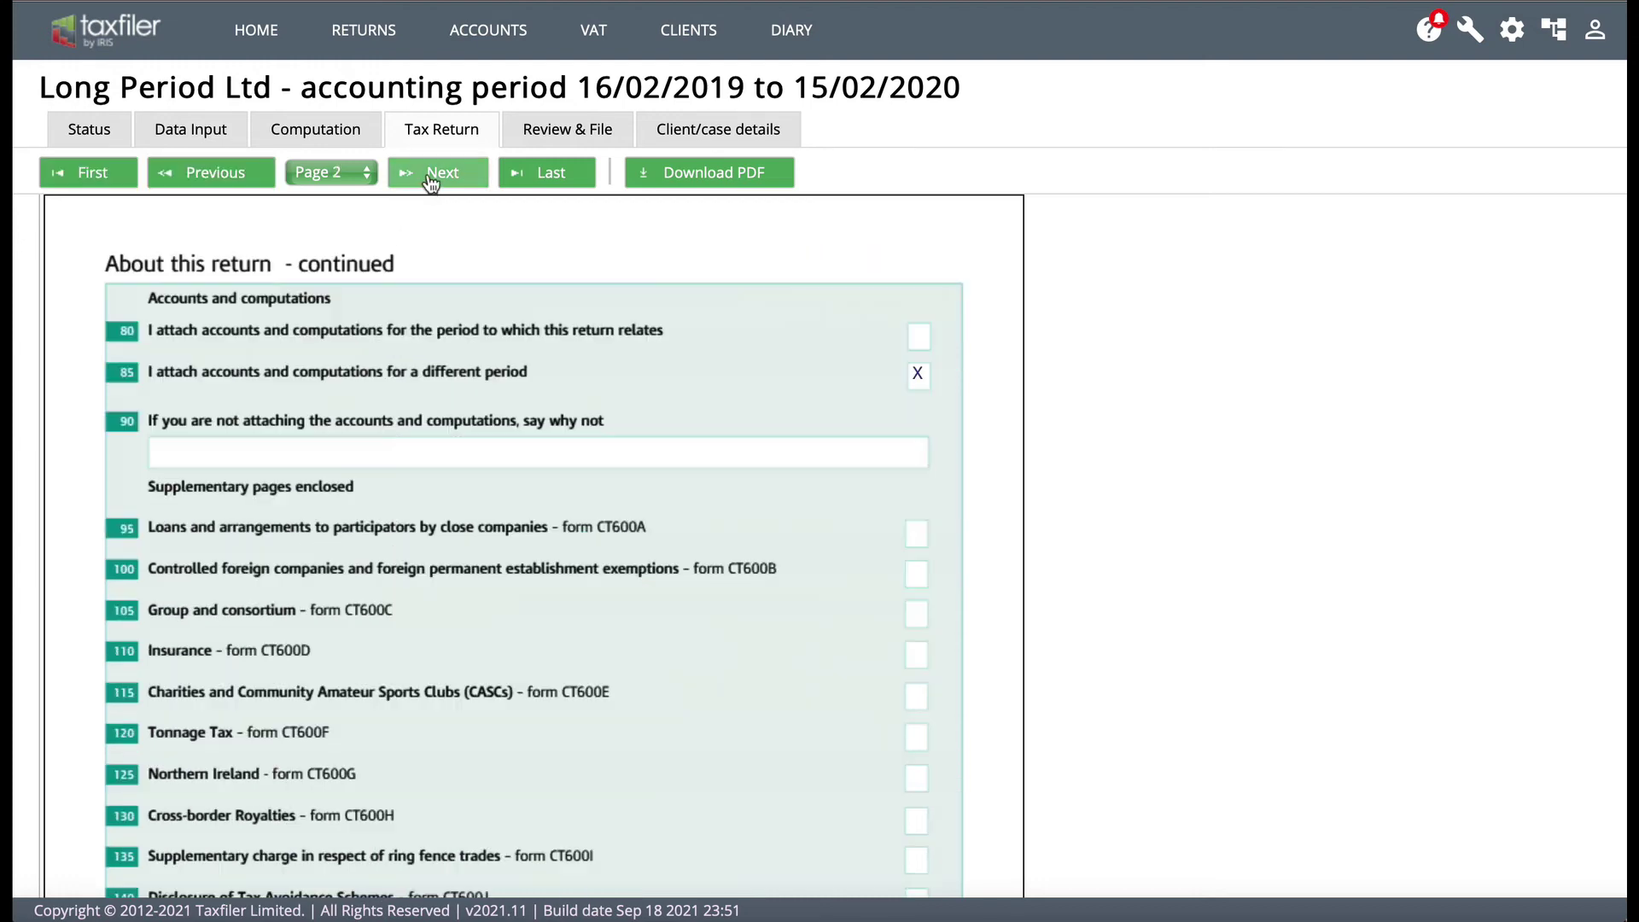
left_click(432, 175)
left_click(432, 175)
left_click(434, 175)
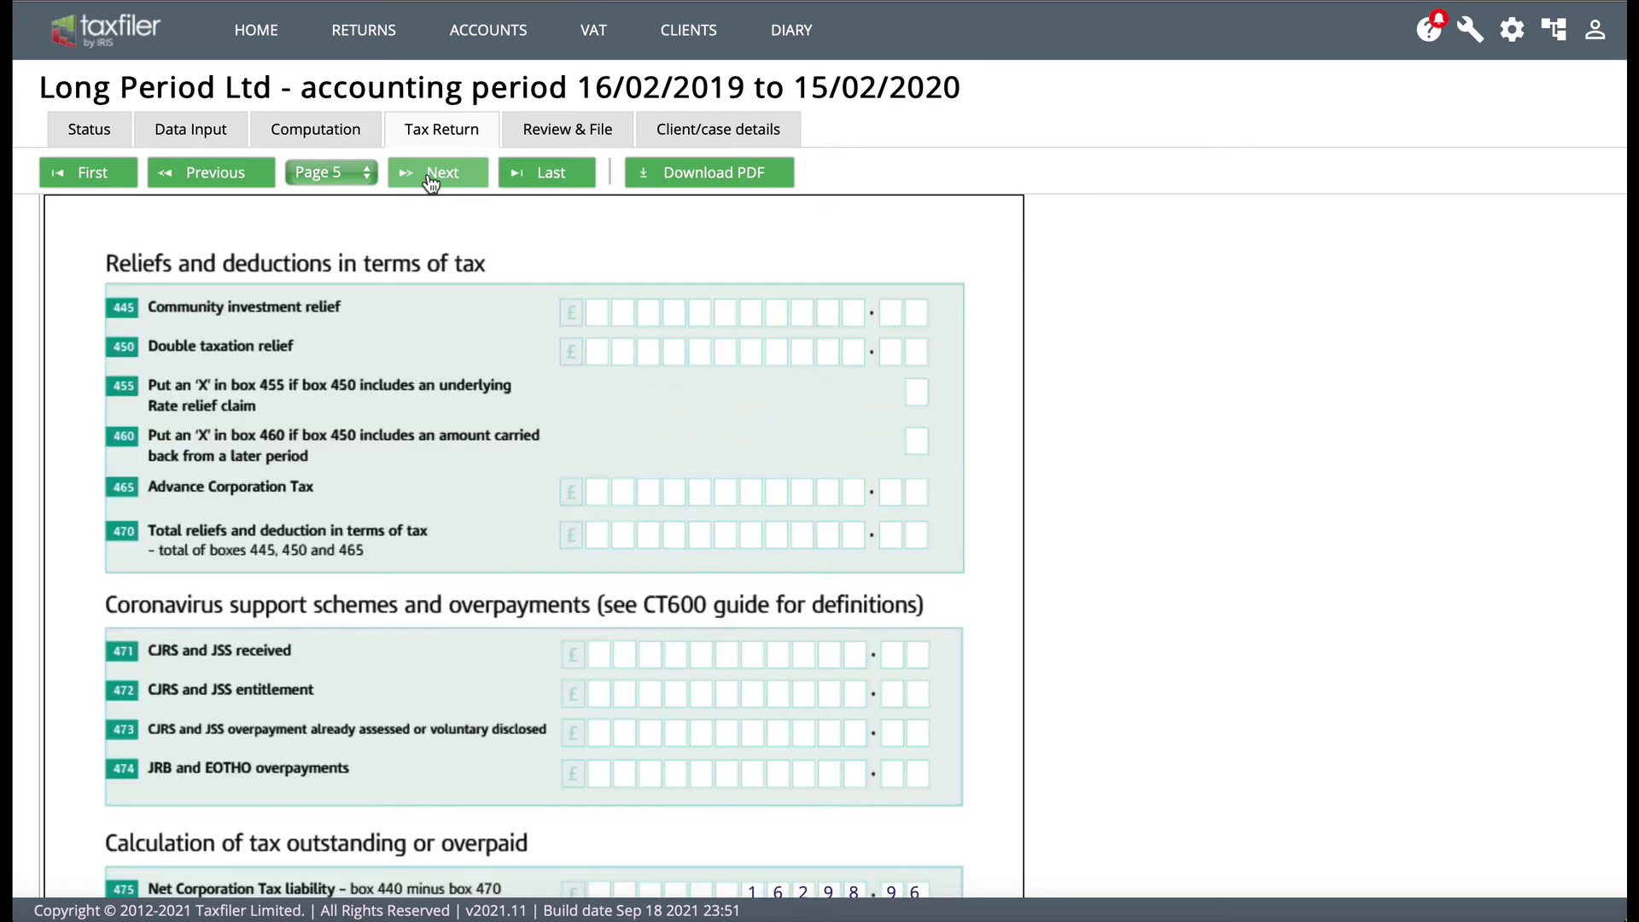
left_click(435, 175)
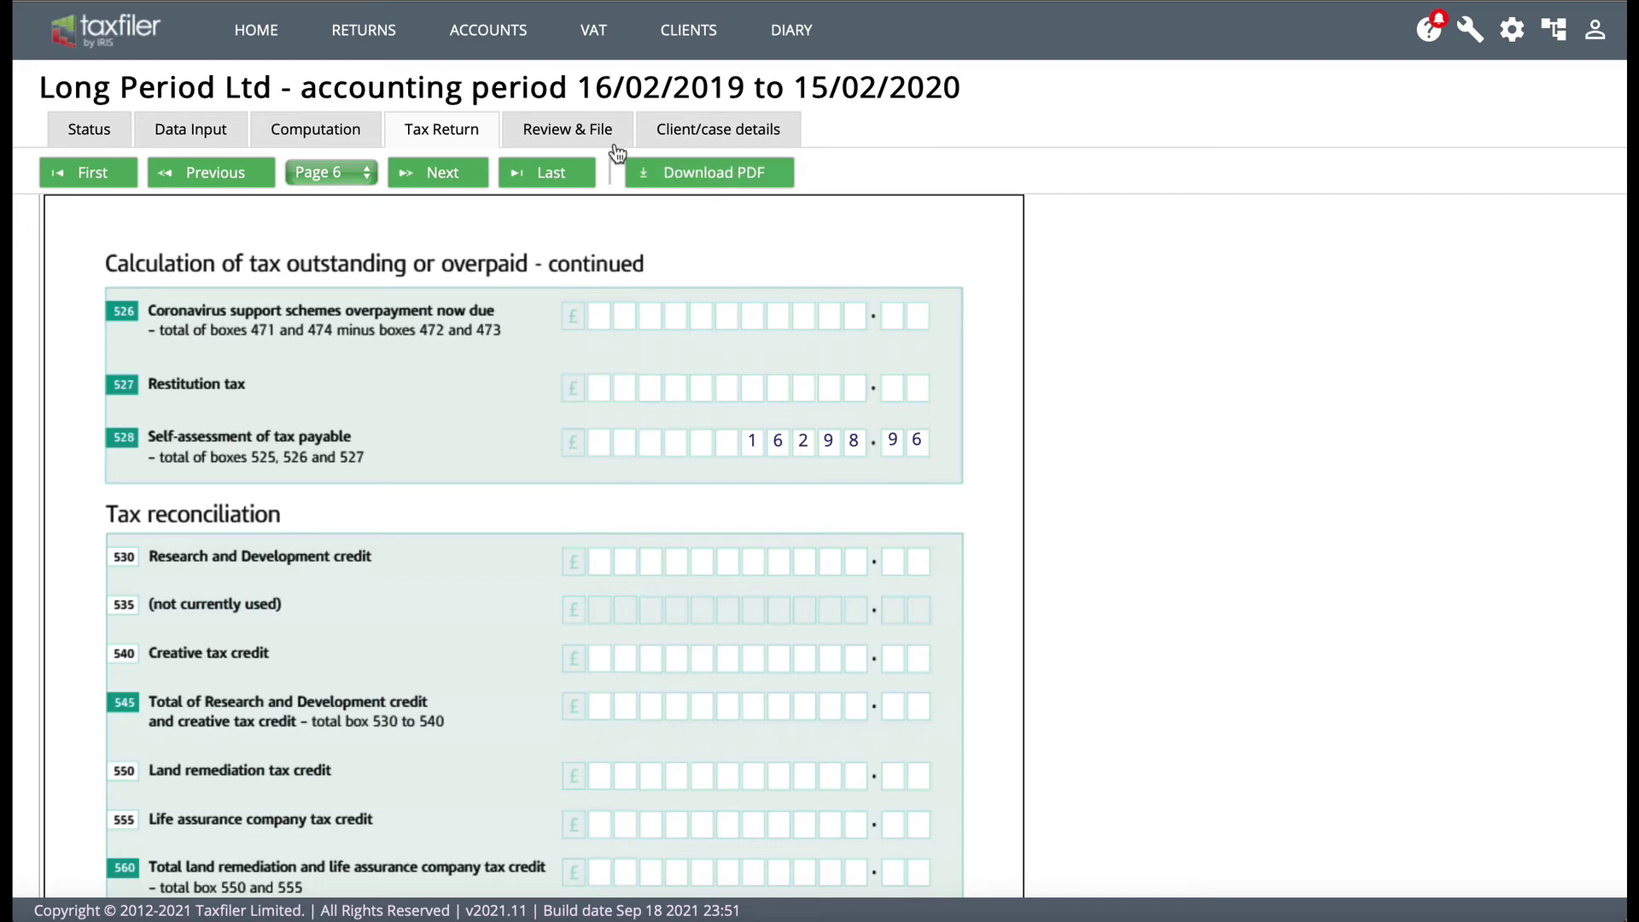
Check the return's filing validation page and its client and case details, and return to the list of data input sections.
left_click(565, 130)
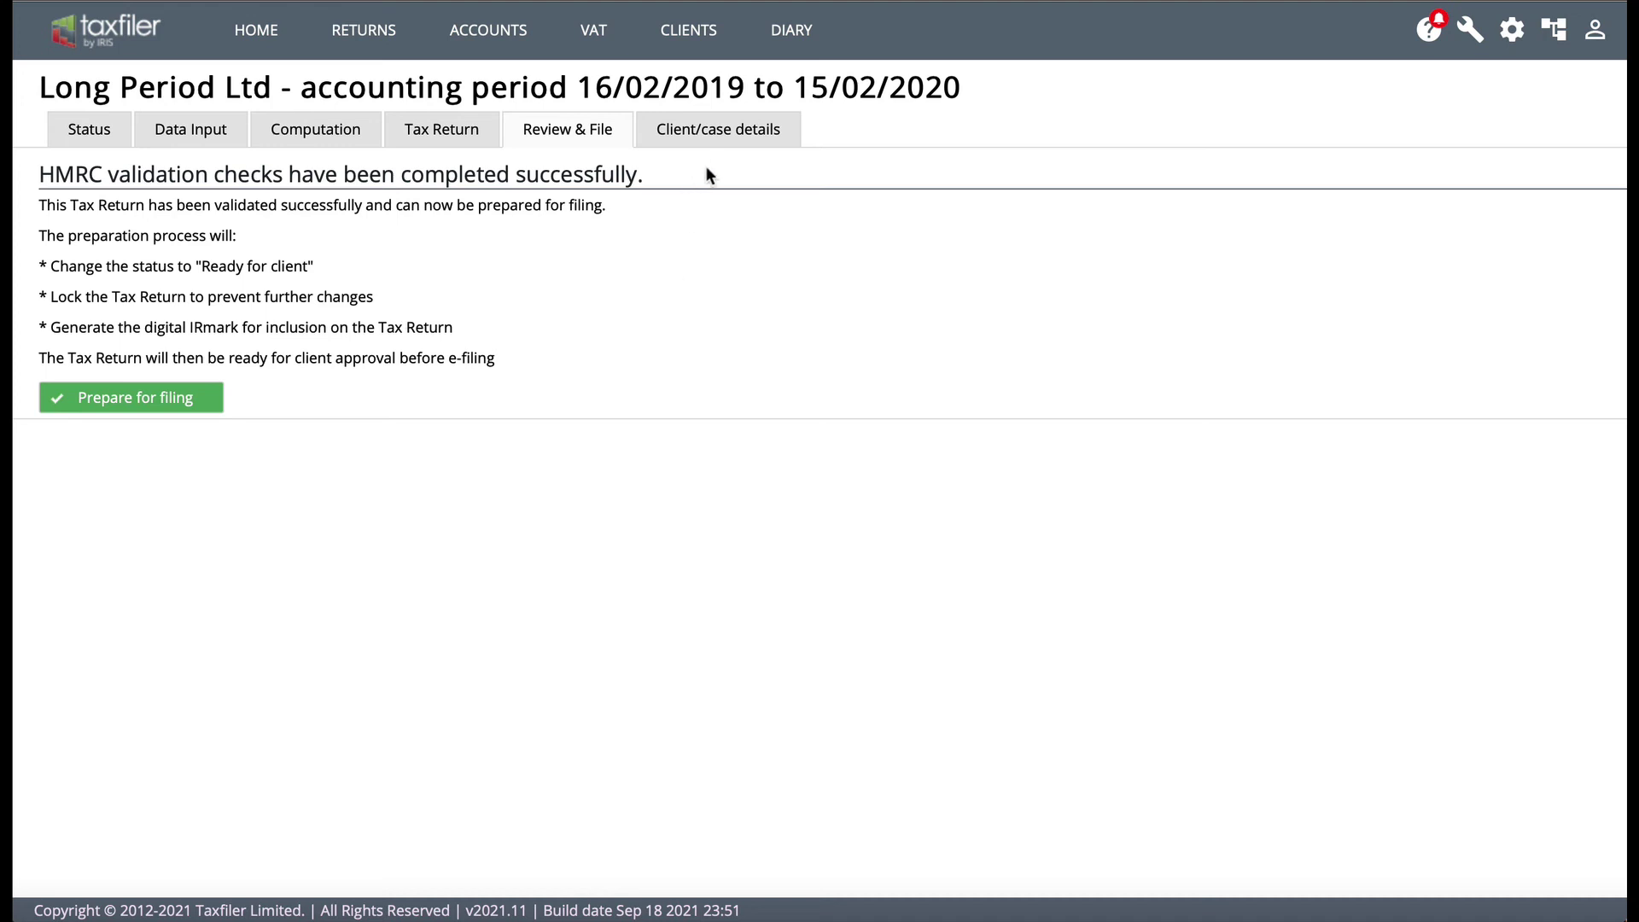
left_click(721, 139)
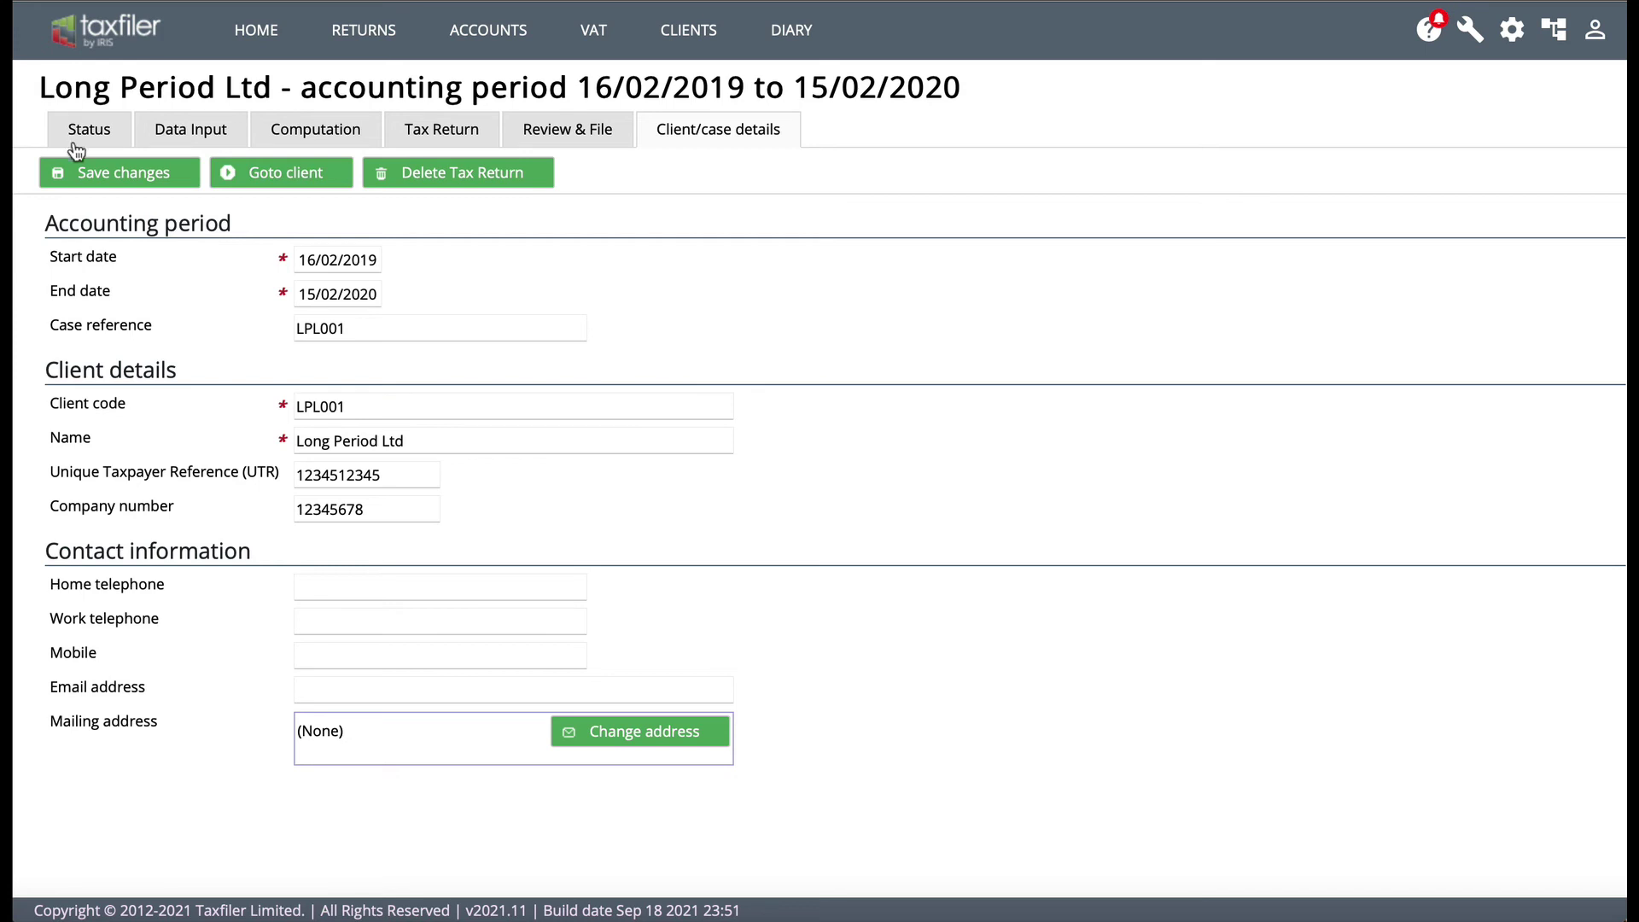
left_click(191, 134)
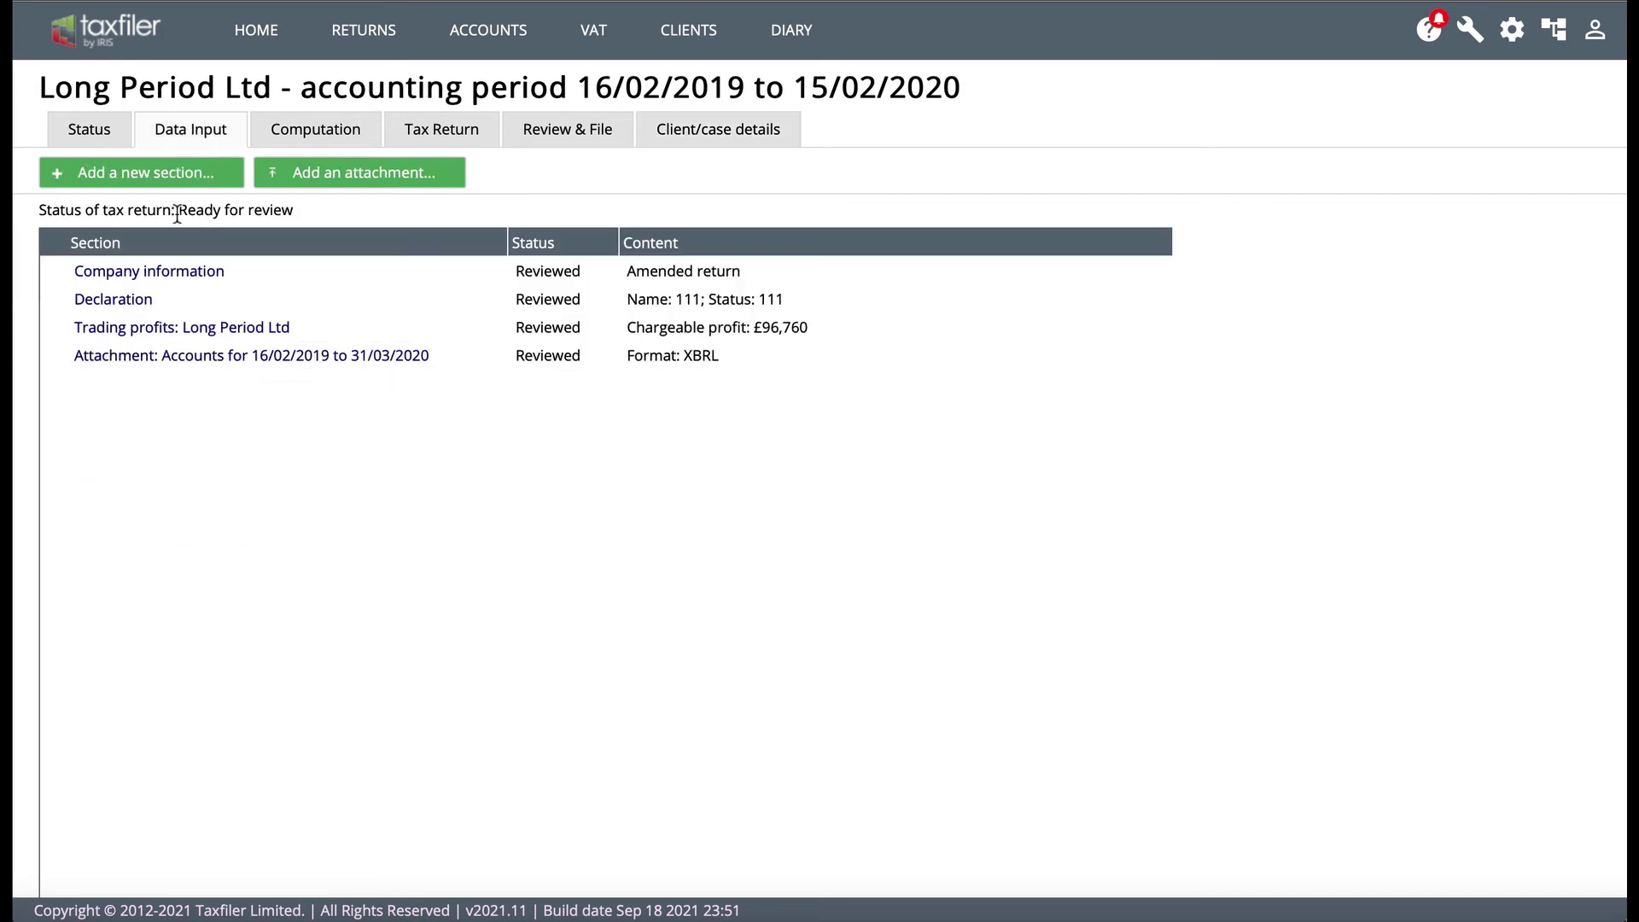